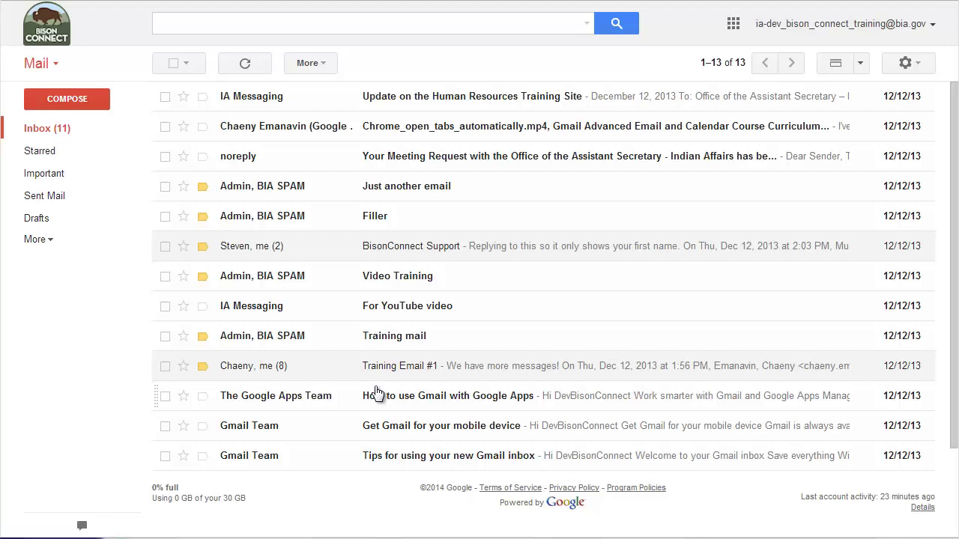
# - Open the Training Email #1 conversation, expand its older messages, and return to the inbox
pyautogui.click(414, 374)
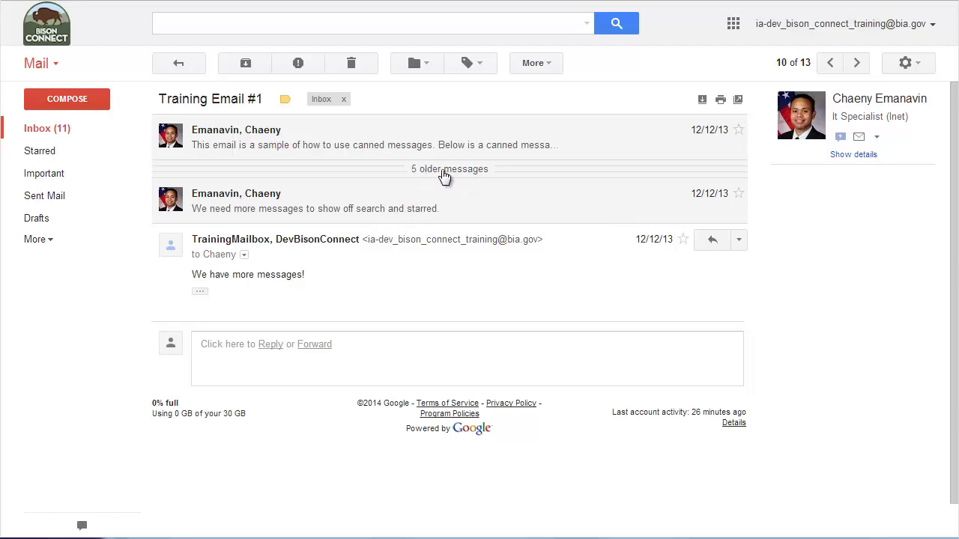
pyautogui.click(444, 173)
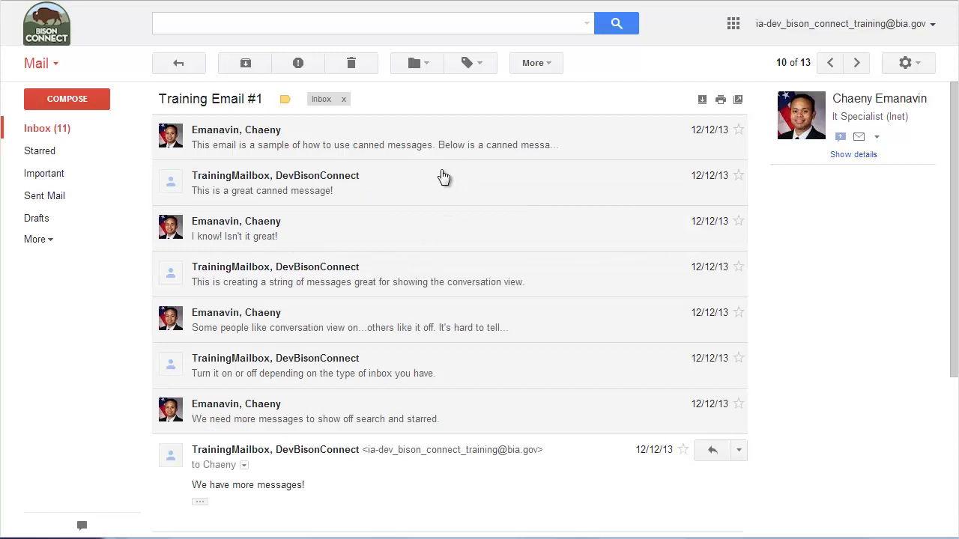
pyautogui.click(178, 66)
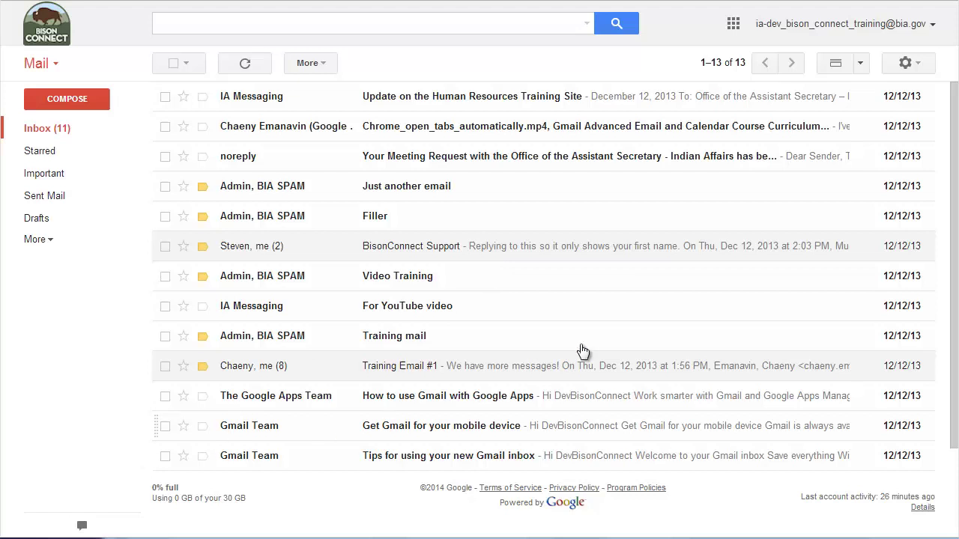
# - Turn conversation view off in the general mail settings and save the changes
pyautogui.click(921, 66)
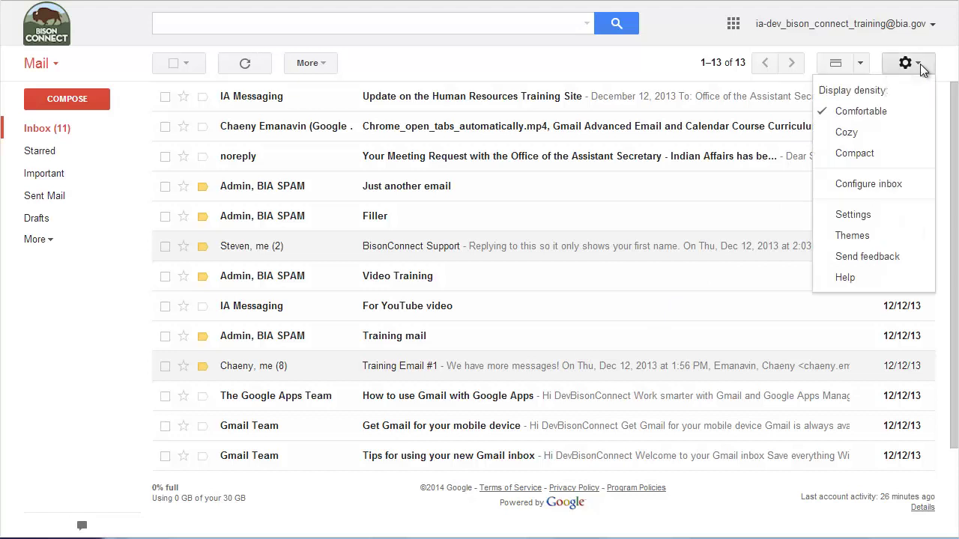
pyautogui.click(852, 218)
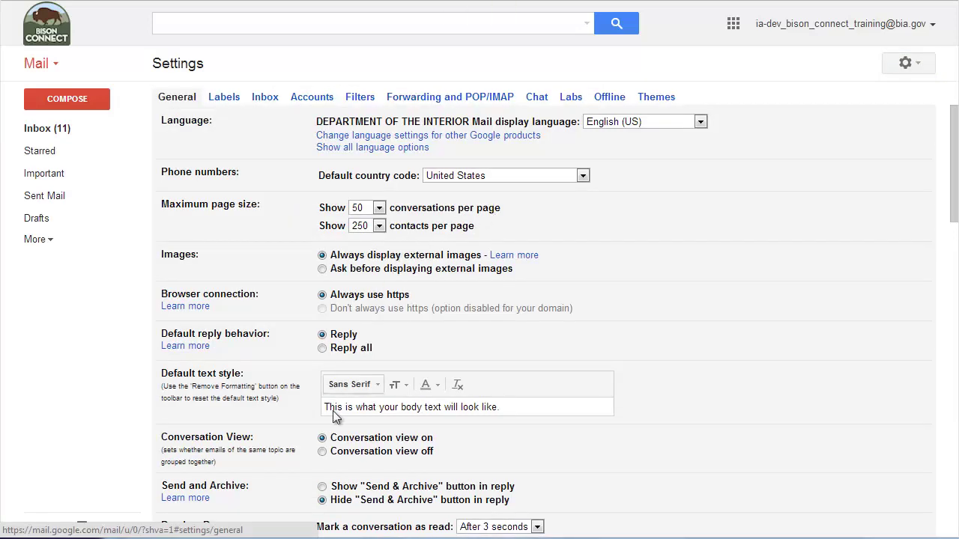
pyautogui.click(323, 453)
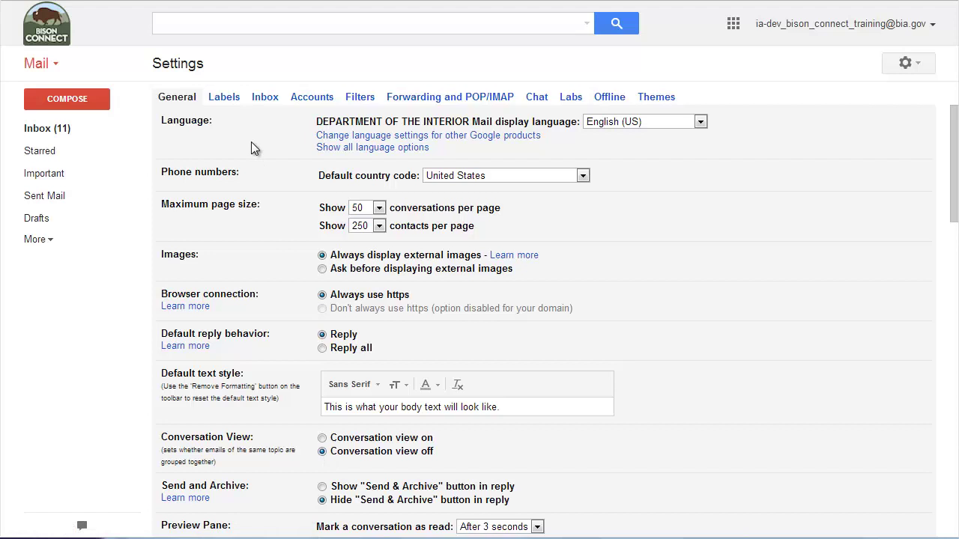
pyautogui.scroll(-3, 269, 367)
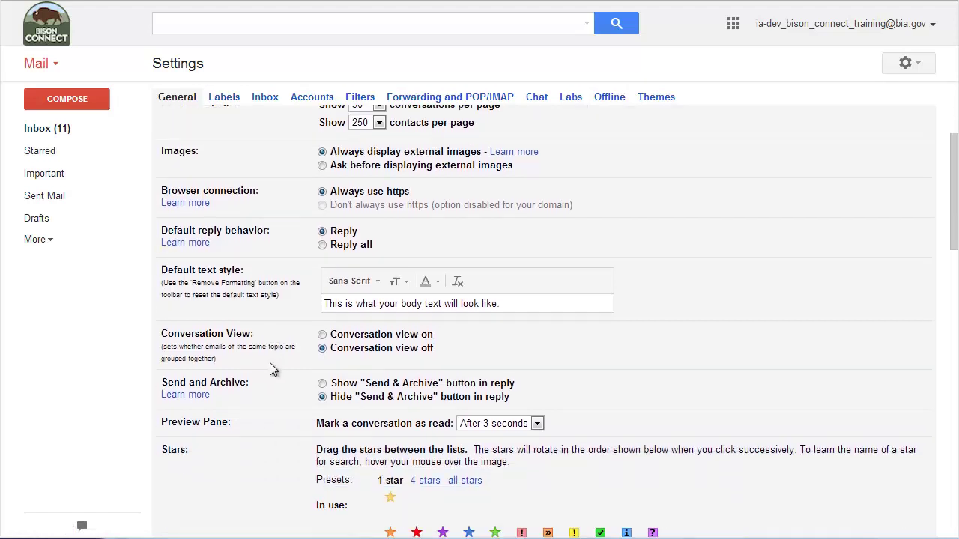
pyautogui.scroll(-3, 271, 362)
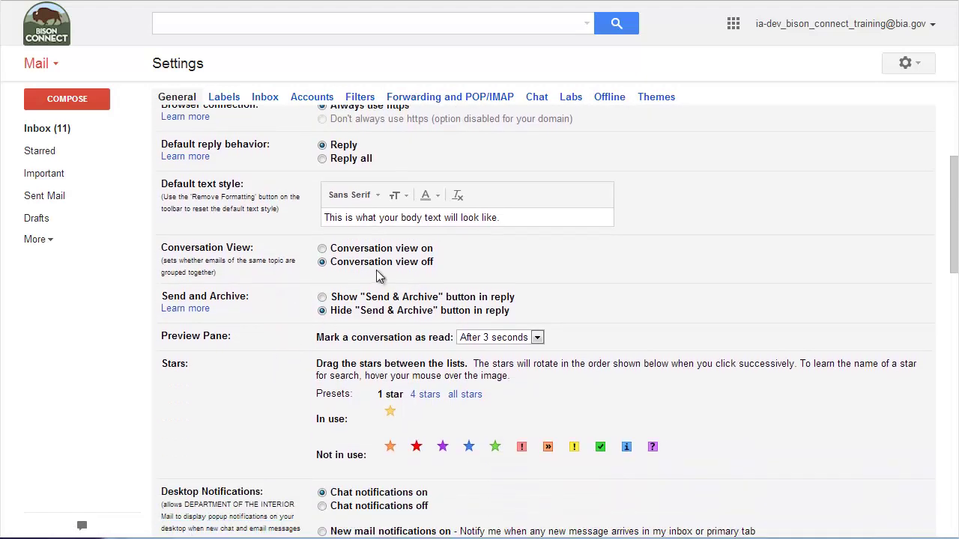
pyautogui.scroll(-3, 258, 367)
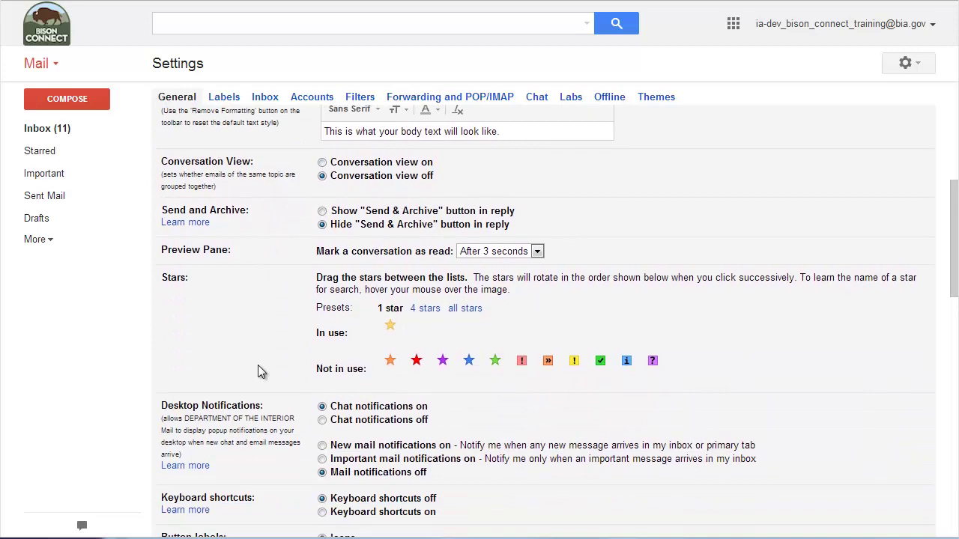
pyautogui.scroll(-5, 257, 368)
pyautogui.scroll(-7, 258, 370)
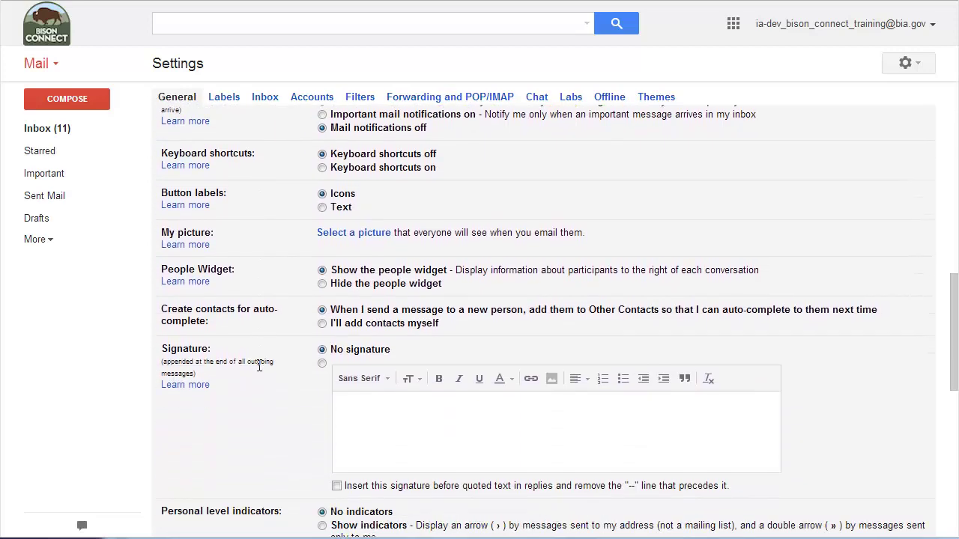
pyautogui.scroll(-2, 258, 370)
pyautogui.scroll(-1, 258, 369)
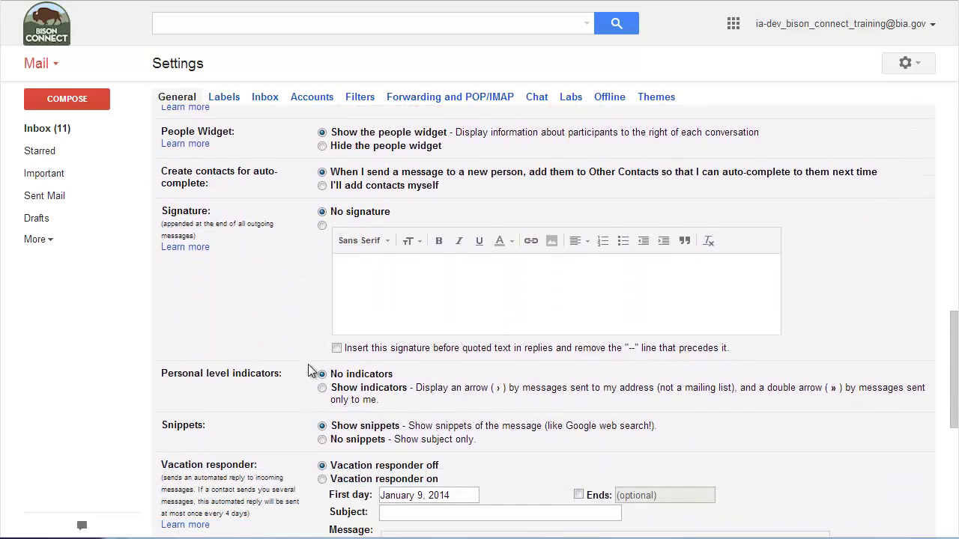
pyautogui.scroll(-6, 308, 364)
pyautogui.scroll(-4, 314, 374)
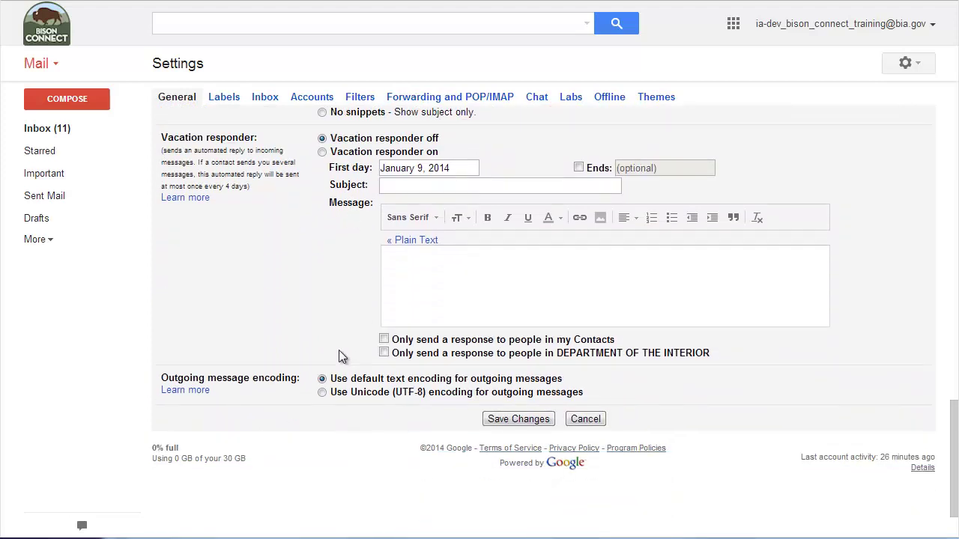
pyautogui.click(501, 424)
pyautogui.click(506, 420)
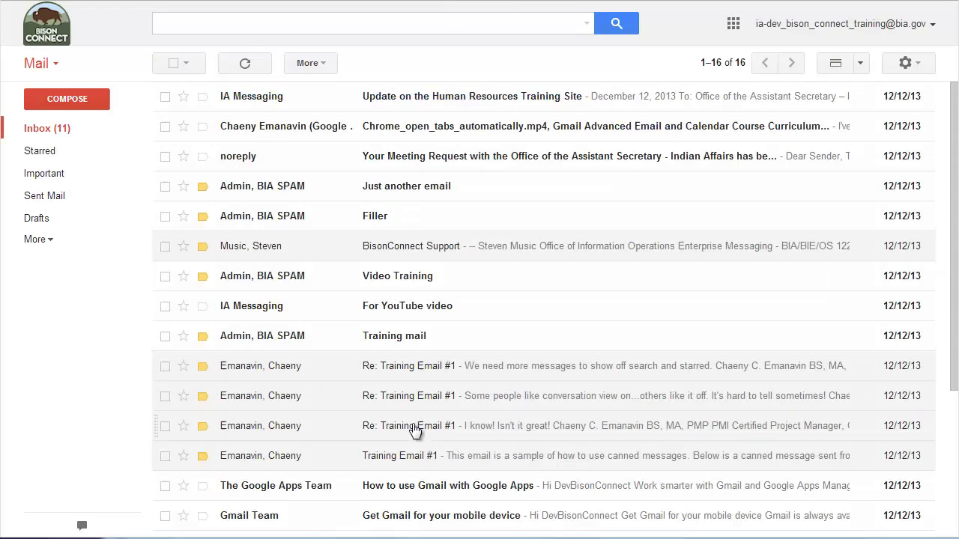
# - Show the chat contact list beneath the mail folders
pyautogui.scroll(-2, 407, 411)
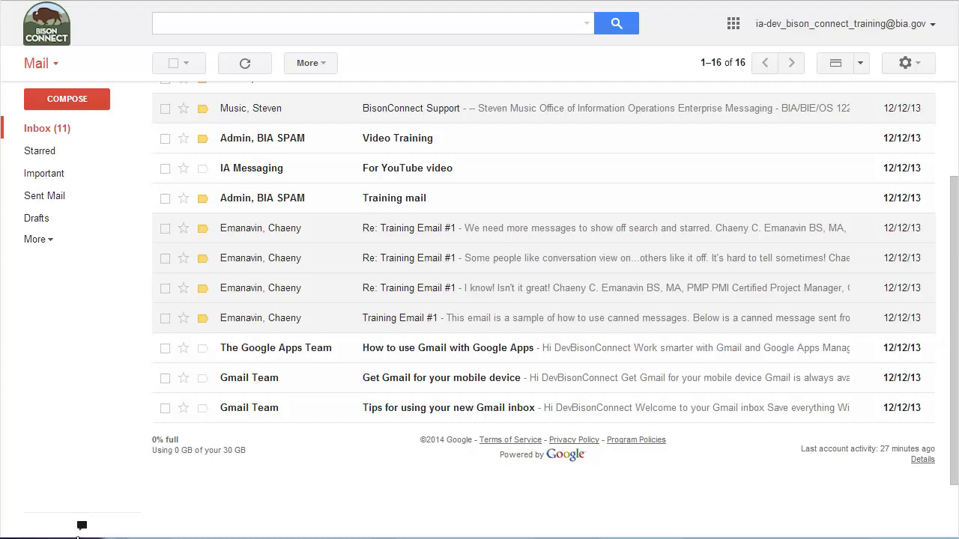
pyautogui.click(82, 527)
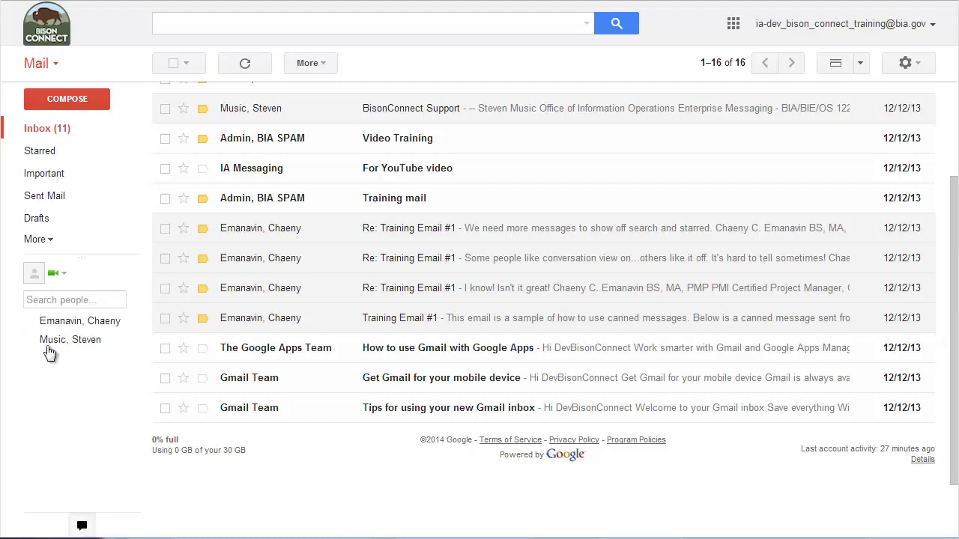
pyautogui.moveTo(52, 341)
# - Read the original Training Email #1 message as a single email and return to the inbox
pyautogui.click(452, 325)
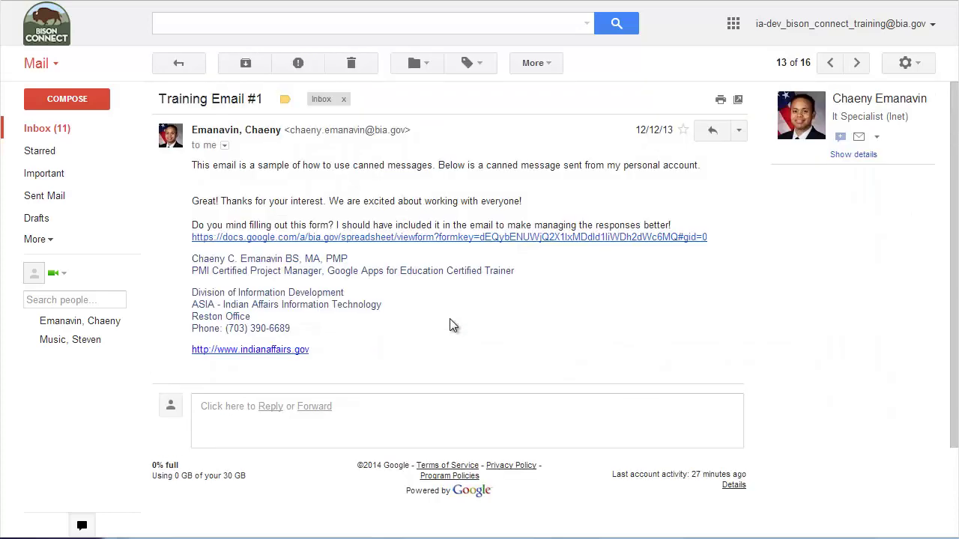
pyautogui.click(184, 67)
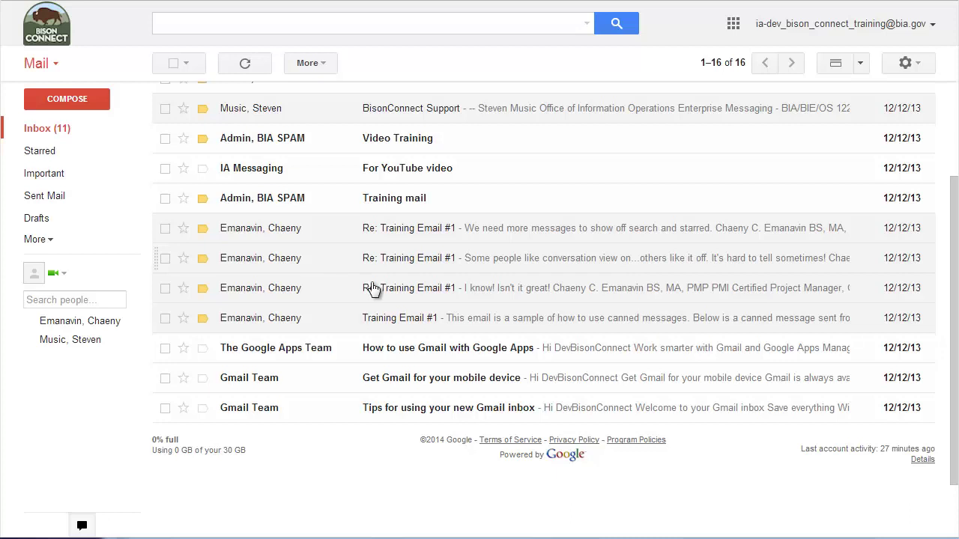
# - Enable the Google Calendar gadget in the Labs section of the mail settings
pyautogui.click(919, 69)
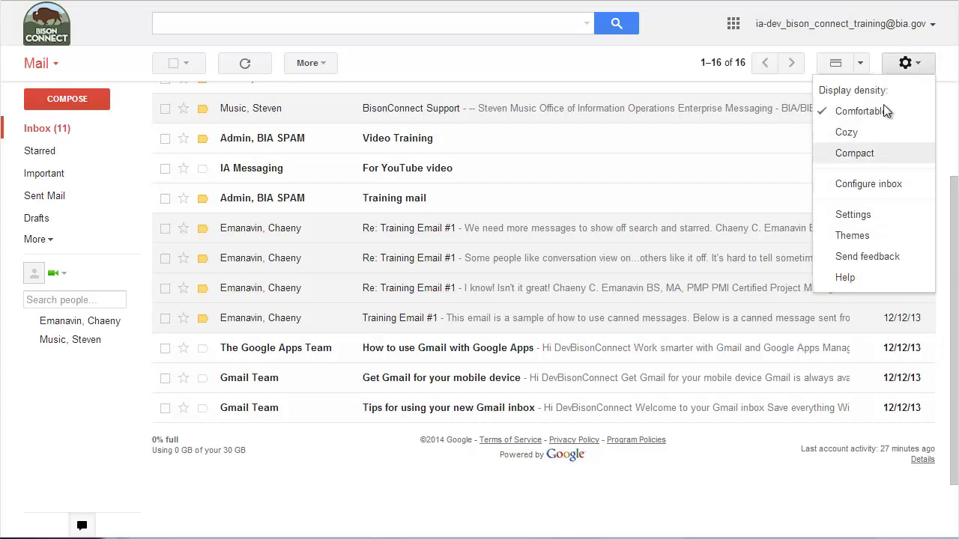
pyautogui.click(854, 215)
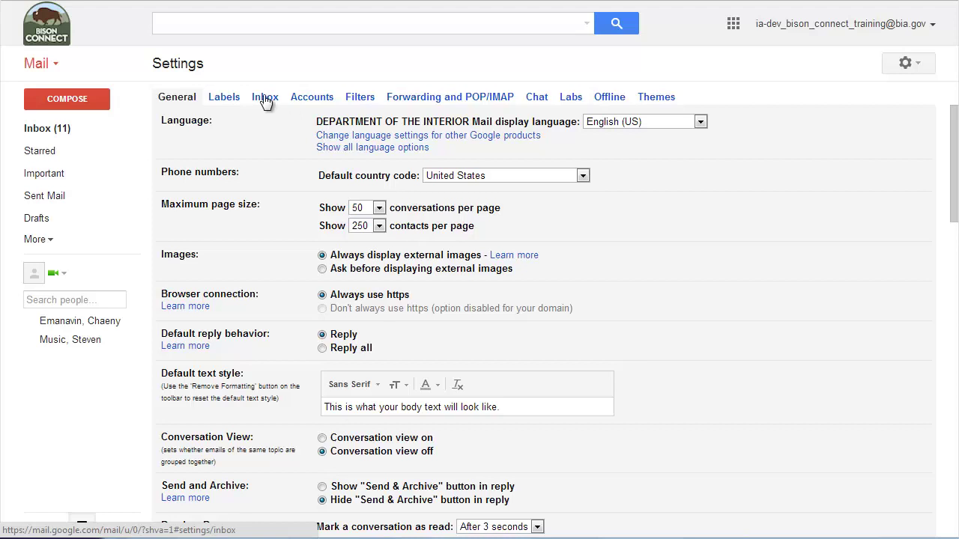
pyautogui.click(567, 102)
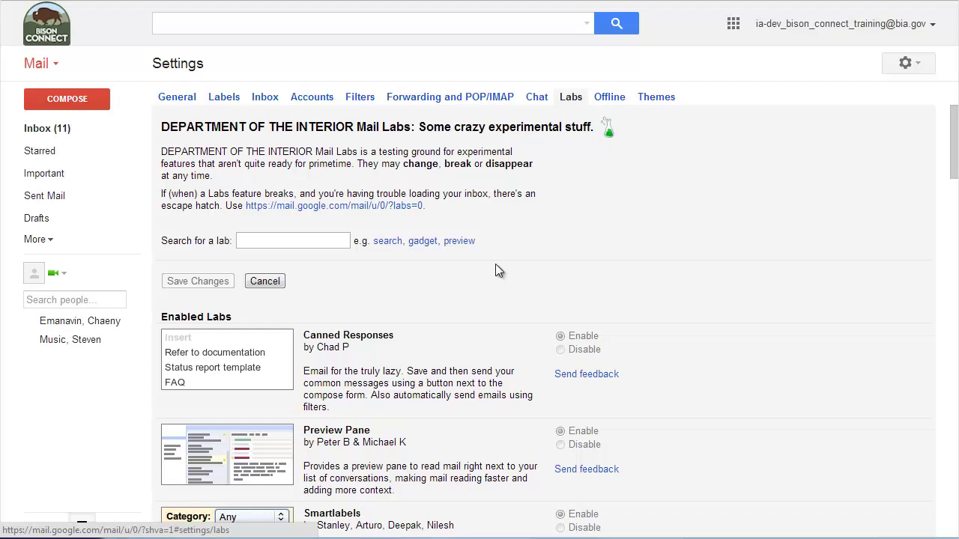
pyautogui.scroll(-3, 495, 264)
pyautogui.scroll(-3, 496, 263)
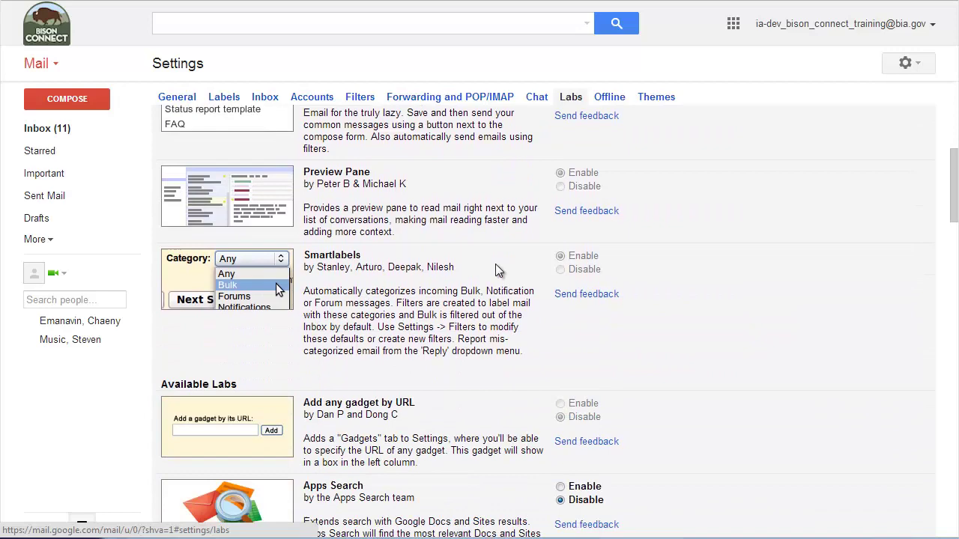
pyautogui.scroll(-5, 496, 264)
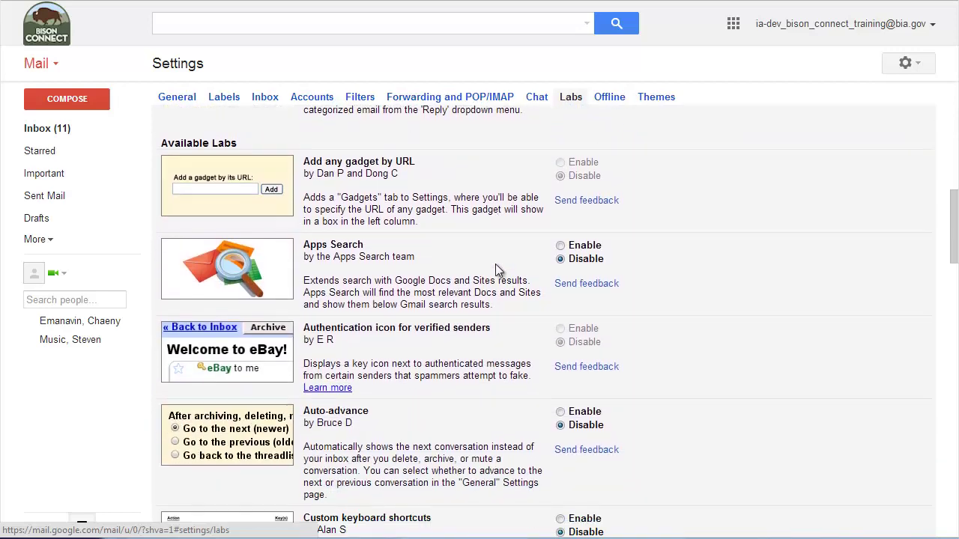
pyautogui.scroll(-5, 495, 264)
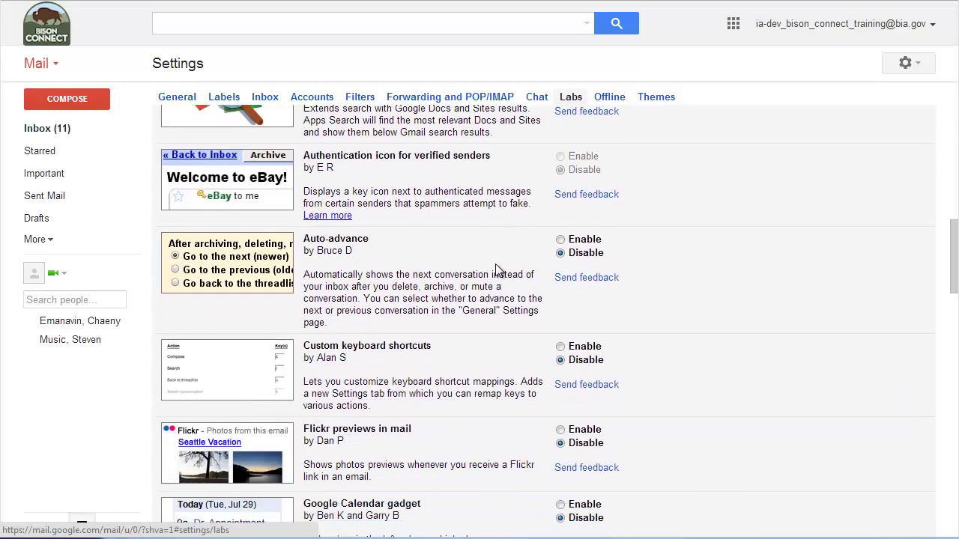
pyautogui.scroll(-3, 496, 264)
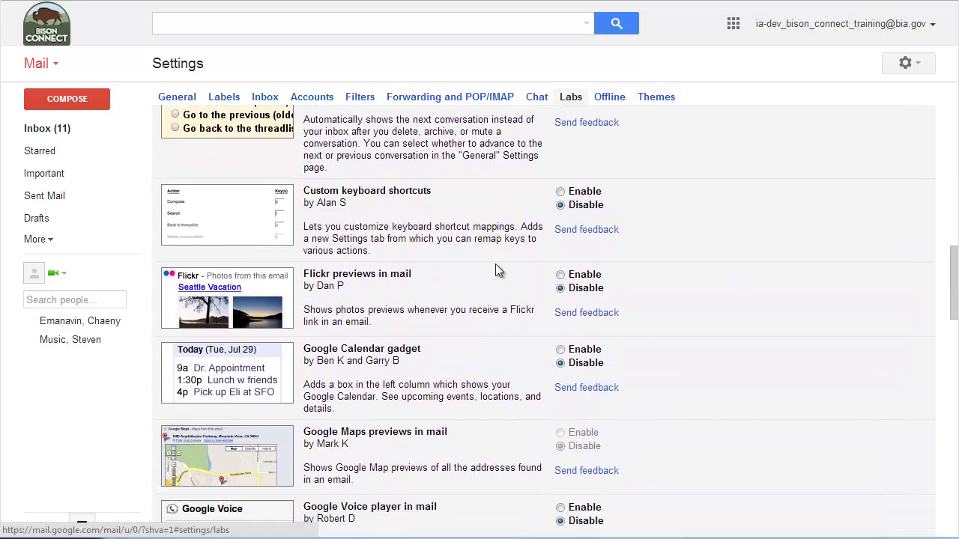
pyautogui.scroll(-1, 369, 341)
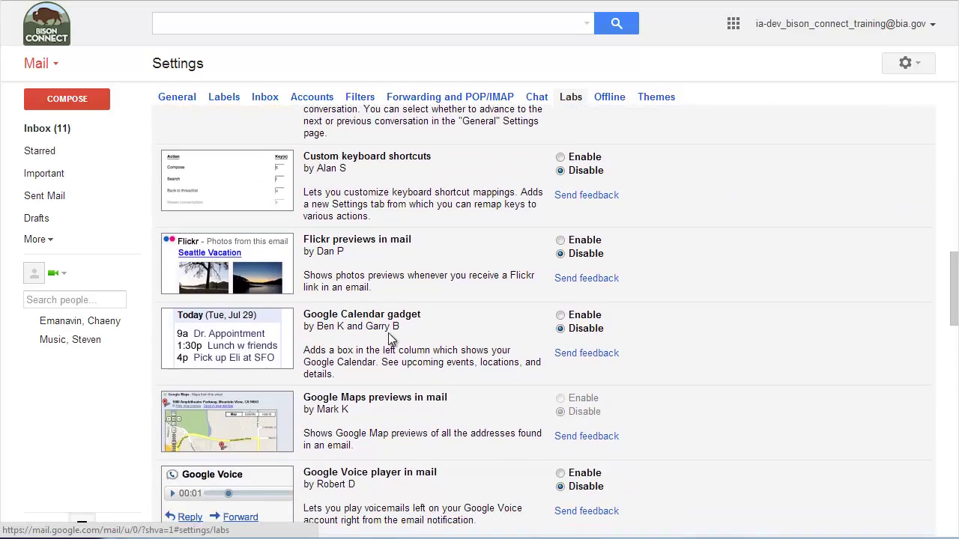
pyautogui.click(562, 321)
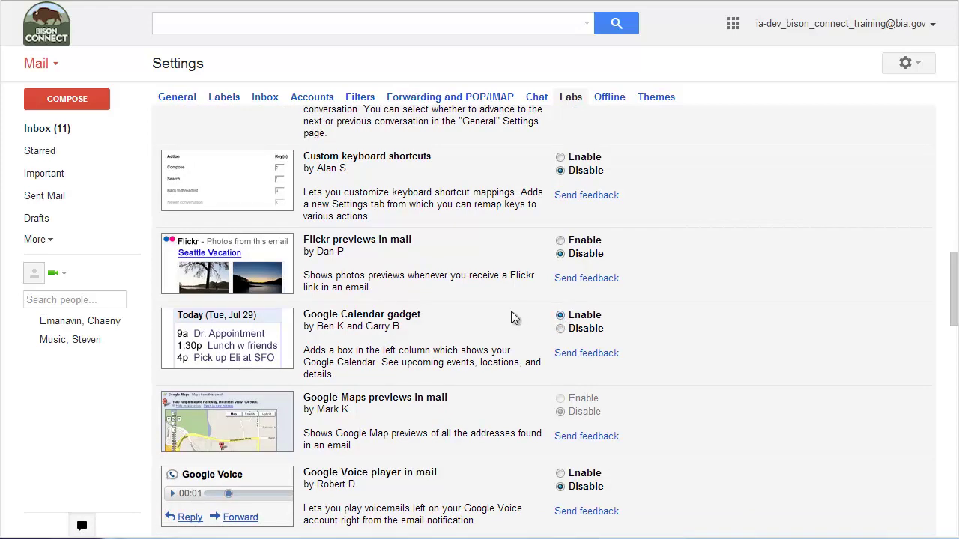
# - Enable the Right-side chat lab among the available labs
pyautogui.scroll(-2, 478, 321)
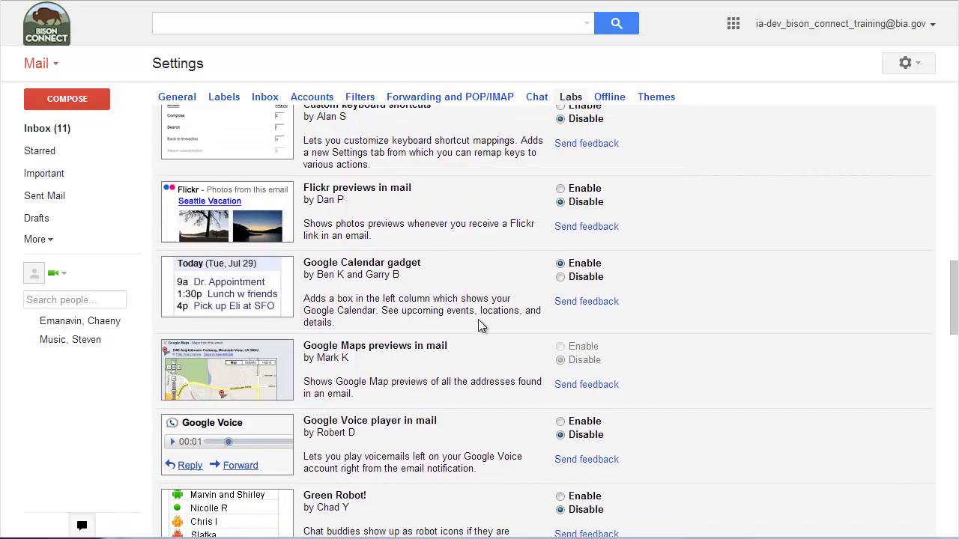
pyautogui.scroll(-3, 479, 322)
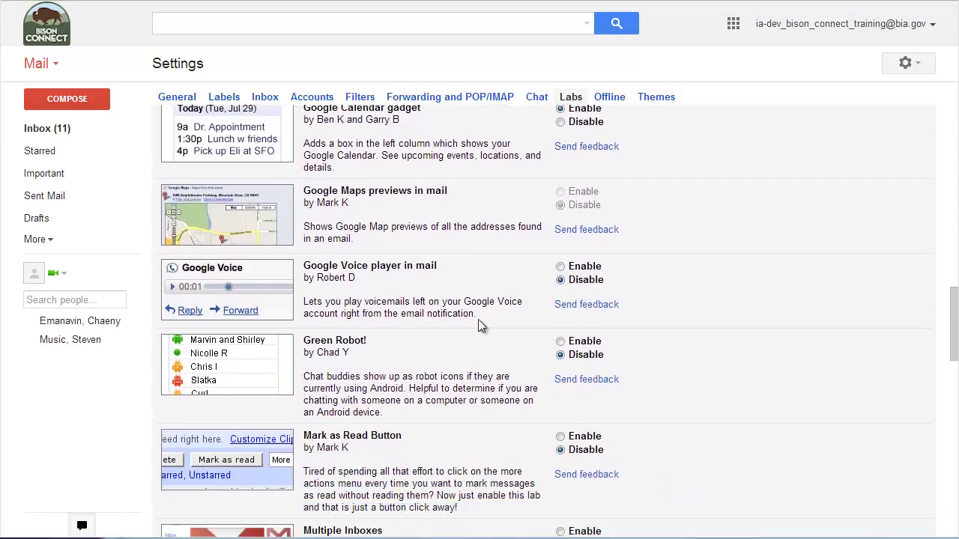
pyautogui.scroll(-1, 480, 322)
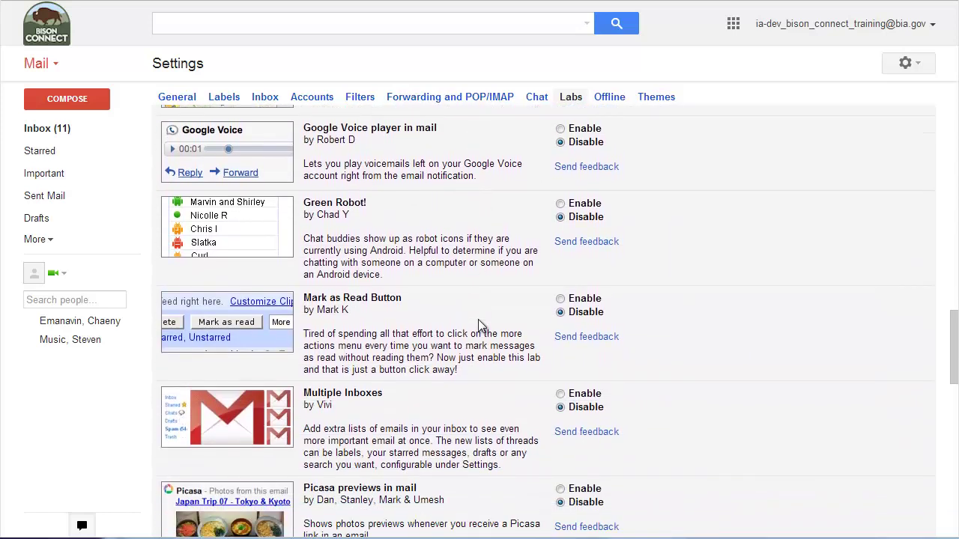
pyautogui.scroll(-1, 480, 326)
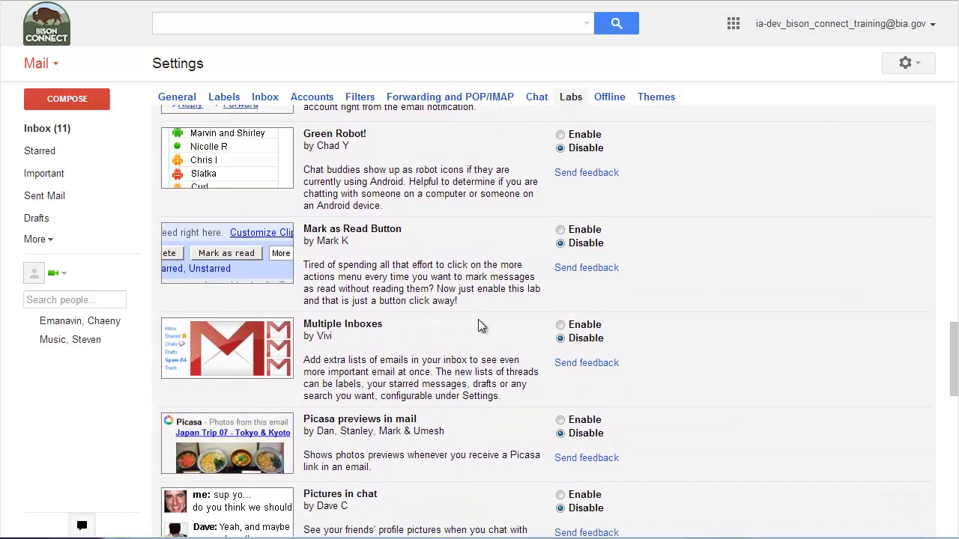
pyautogui.scroll(-4, 480, 325)
pyautogui.scroll(-1, 478, 319)
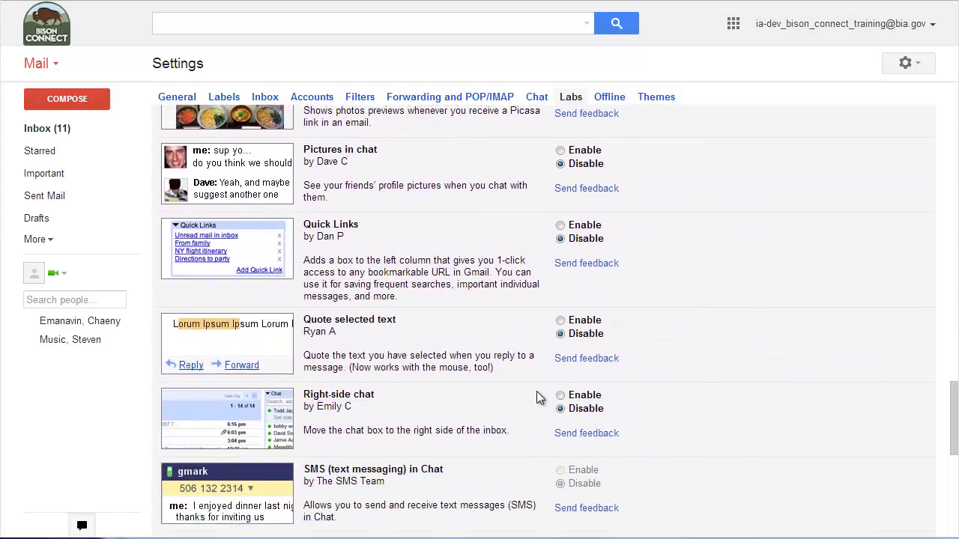
pyautogui.click(561, 396)
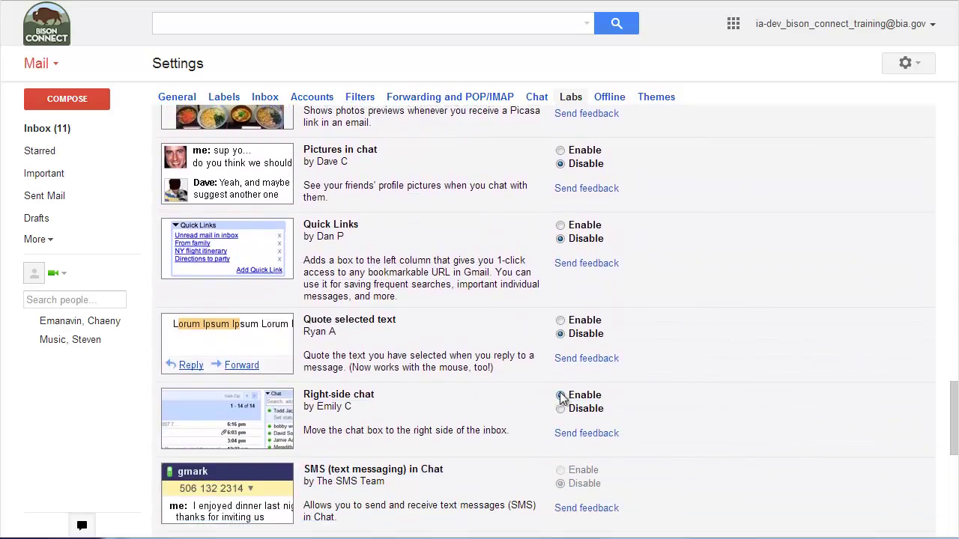
# - Enable the Quick Links and Mark as Read Button labs
pyautogui.click(560, 225)
pyautogui.scroll(3, 420, 314)
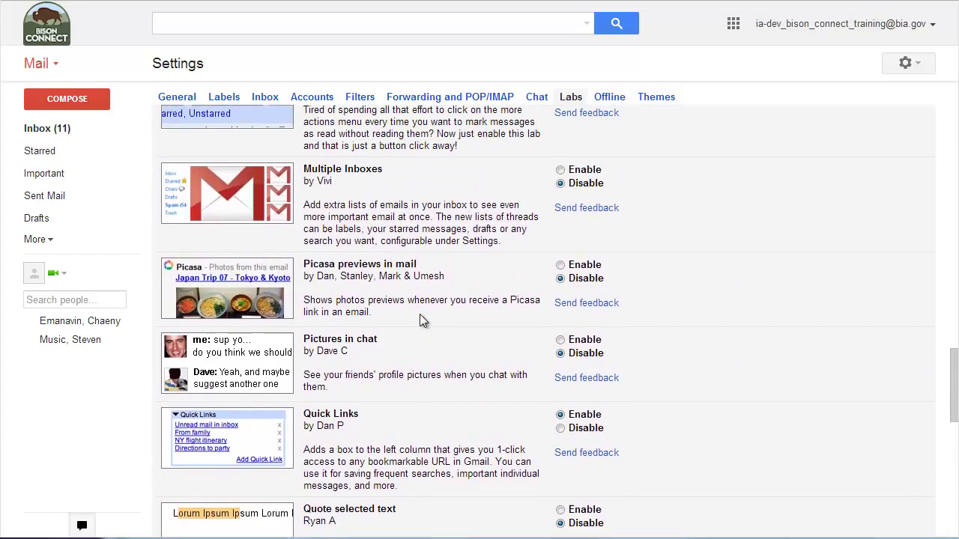
pyautogui.scroll(2, 420, 320)
pyautogui.click(561, 162)
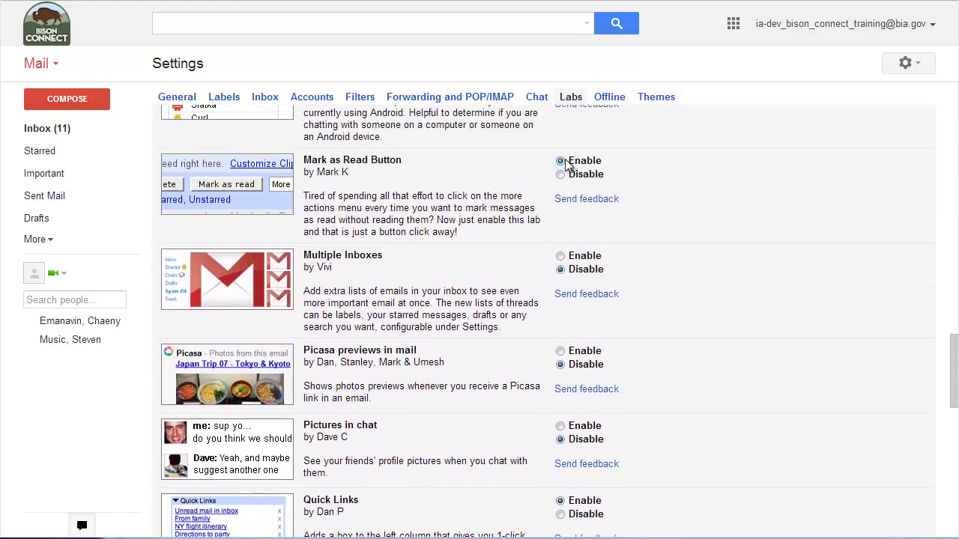
pyautogui.scroll(-1, 488, 287)
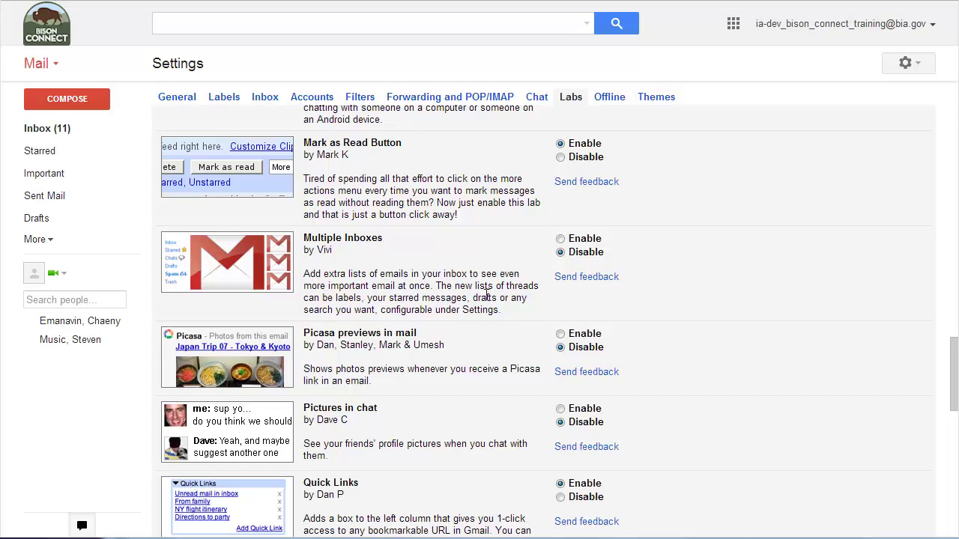
# - Save the enabled Labs features at the end of the Labs list
pyautogui.scroll(-3, 451, 390)
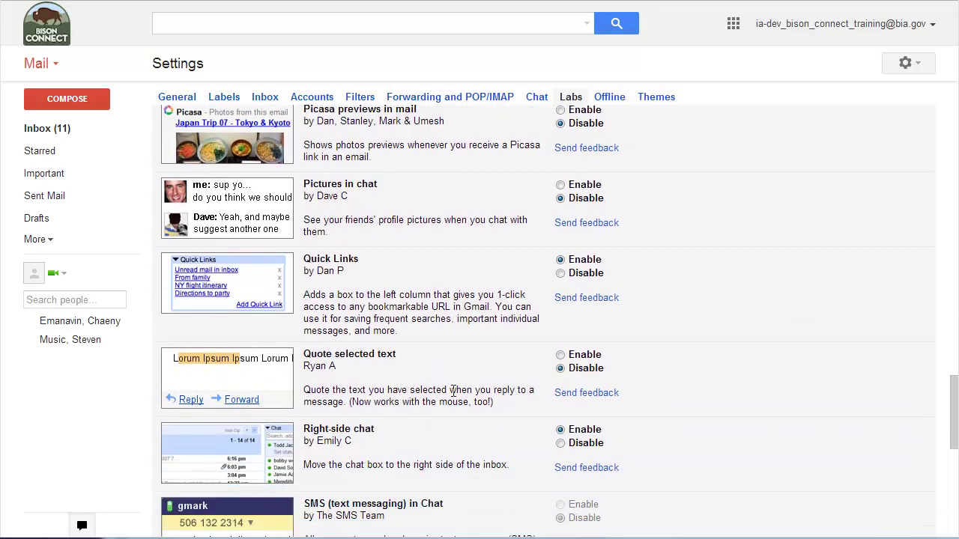
pyautogui.scroll(-5, 452, 390)
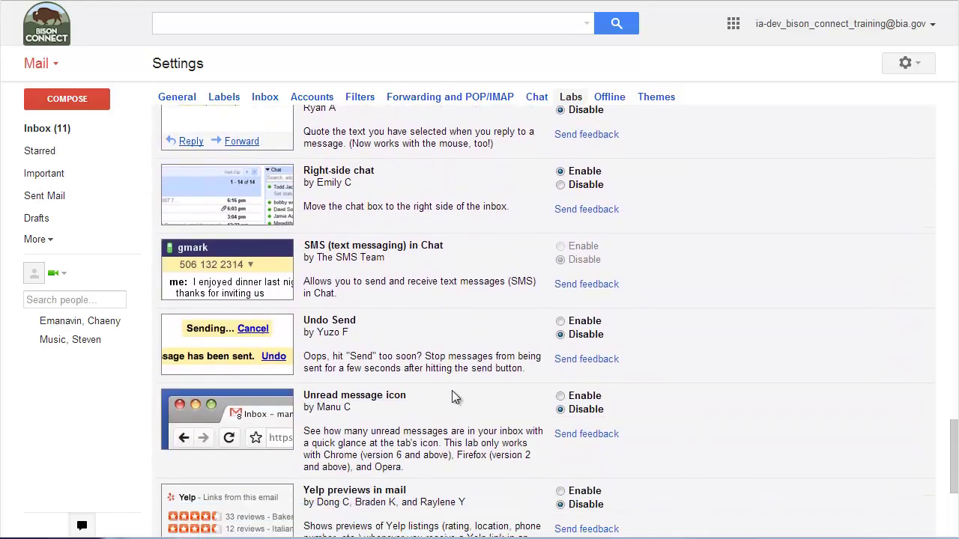
pyautogui.scroll(-2, 452, 396)
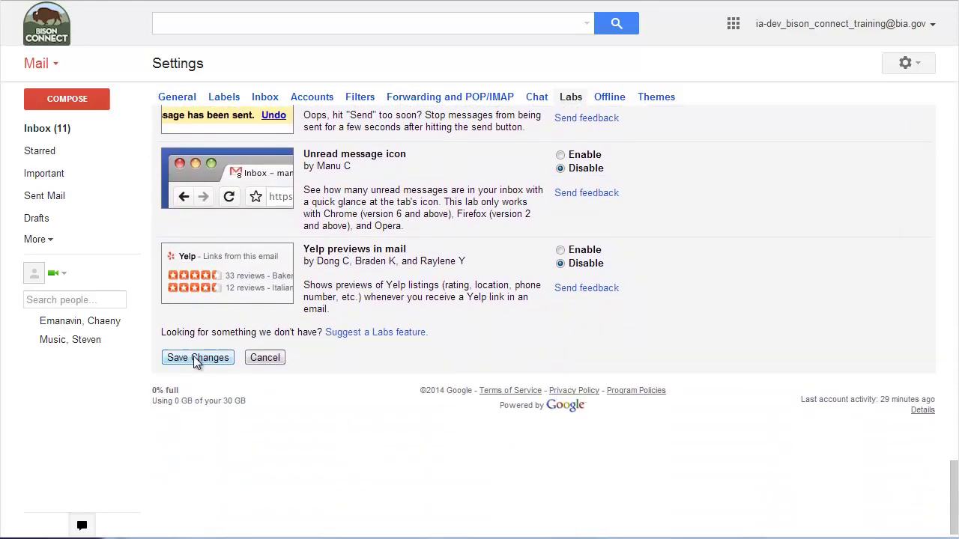
pyautogui.click(197, 359)
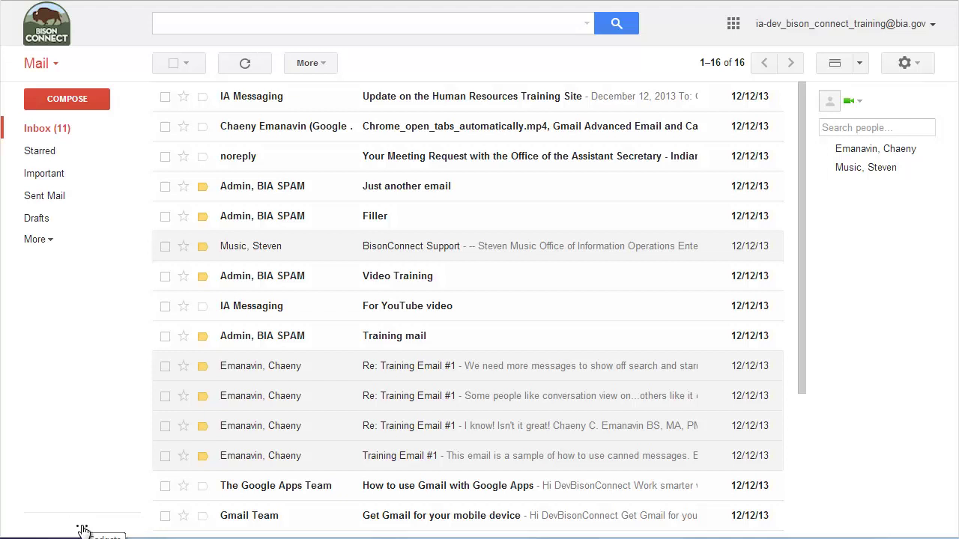
# - Show and enlarge the gadget area beneath the mail folders, and turn on the mini calendar in the Google Calendar gadget
pyautogui.click(83, 529)
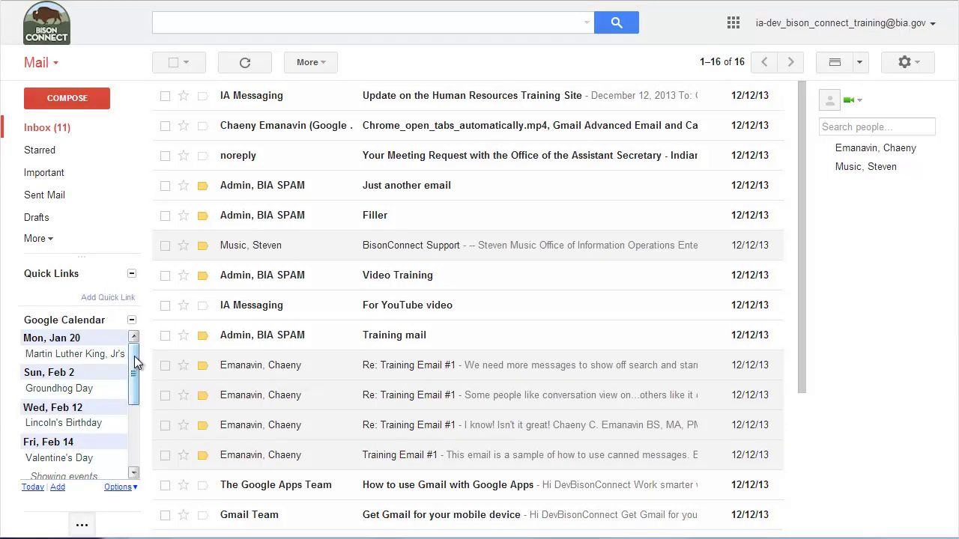
pyautogui.moveTo(60, 252); pyautogui.dragTo(60, 187)
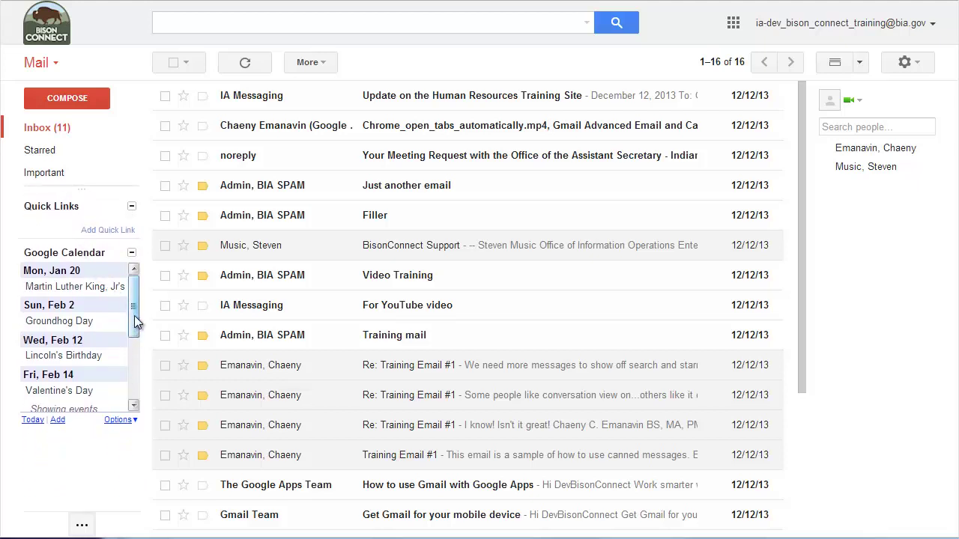
pyautogui.moveTo(135, 315)
pyautogui.mouseDown()
pyautogui.moveTo(133, 396)
pyautogui.moveTo(140, 328)
pyautogui.mouseUp()
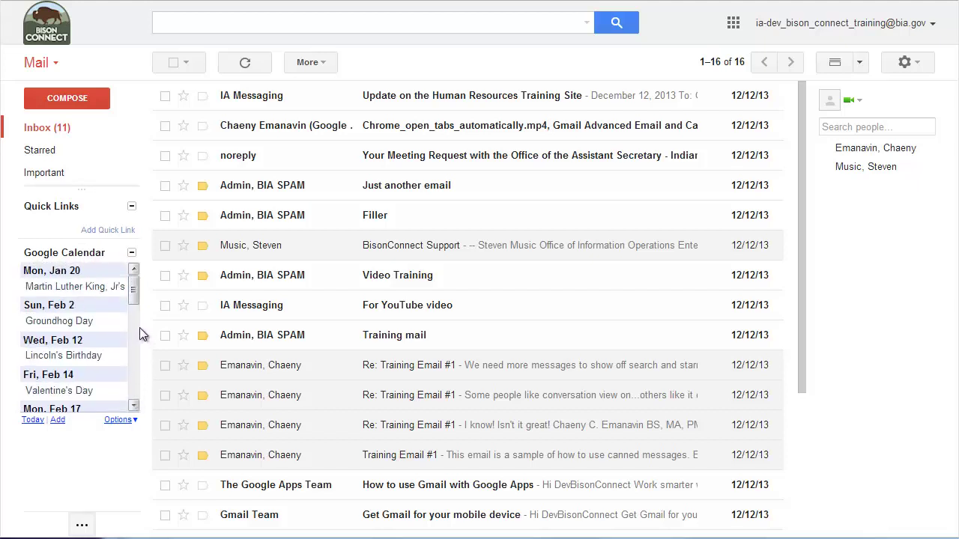
pyautogui.click(129, 424)
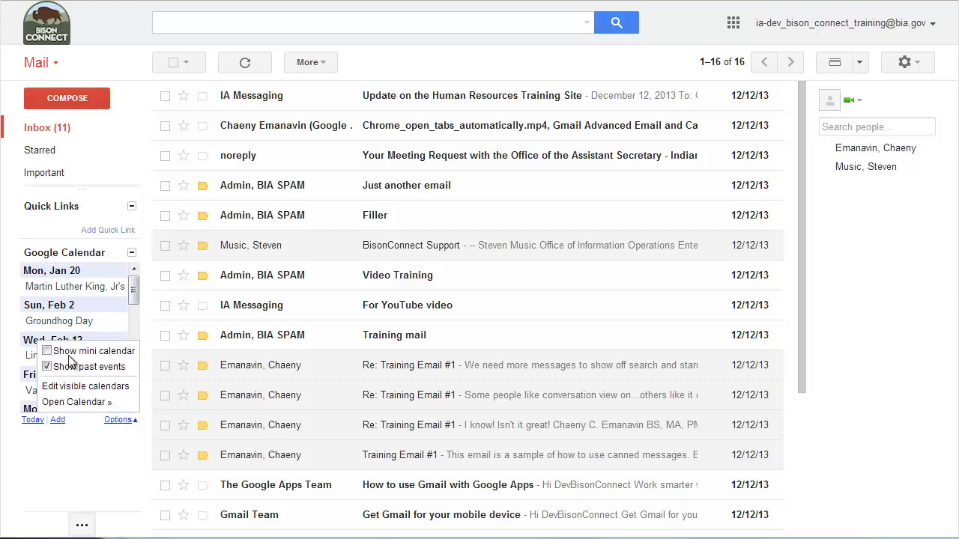
pyautogui.click(47, 352)
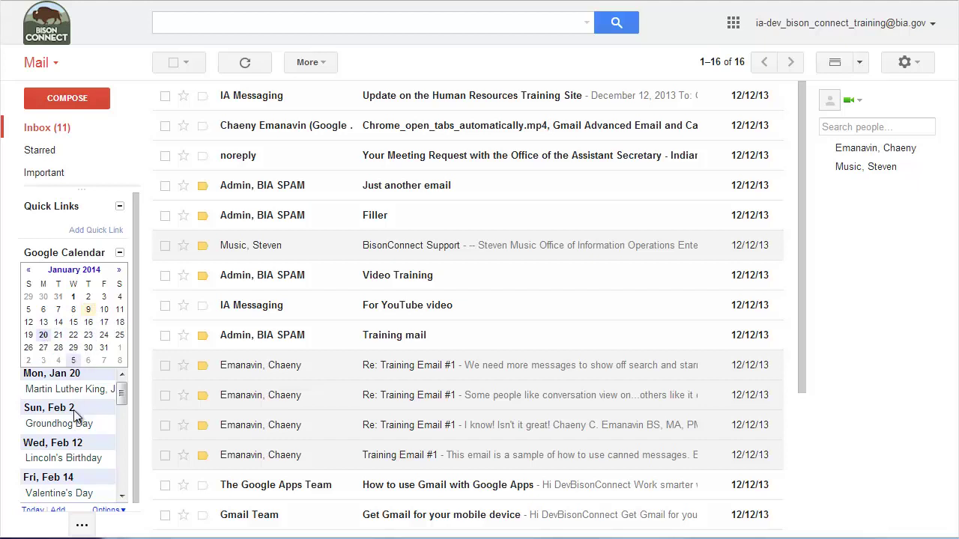
# - Examine the Google Calendar gadget's event quick-add form and its list of visible calendars, leaving the calendar selection as it is
pyautogui.click(57, 511)
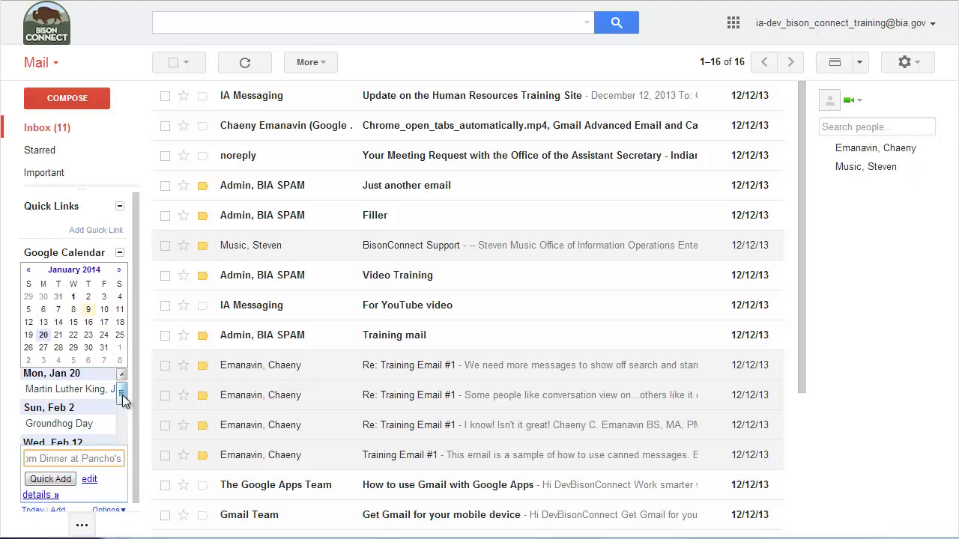
pyautogui.click(106, 512)
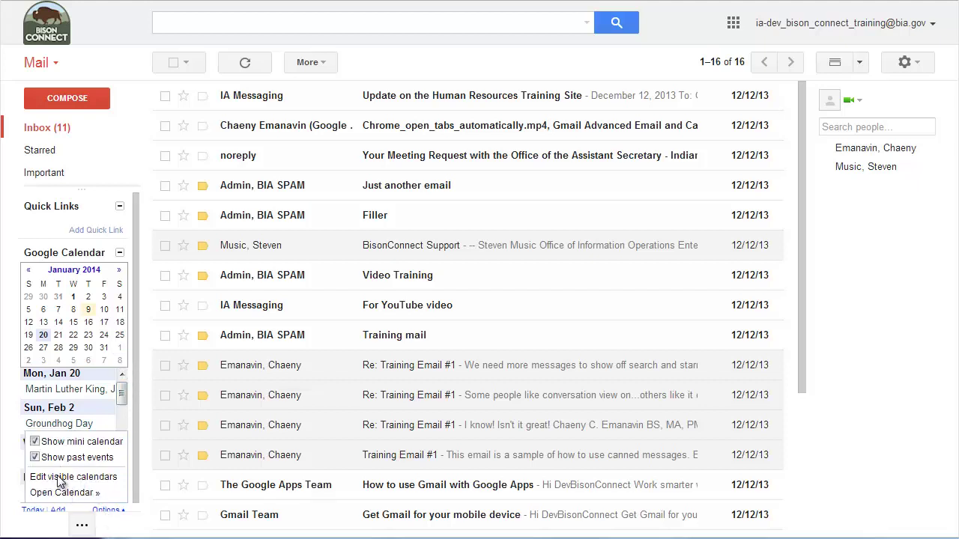
pyautogui.click(60, 480)
pyautogui.scroll(-1, 120, 422)
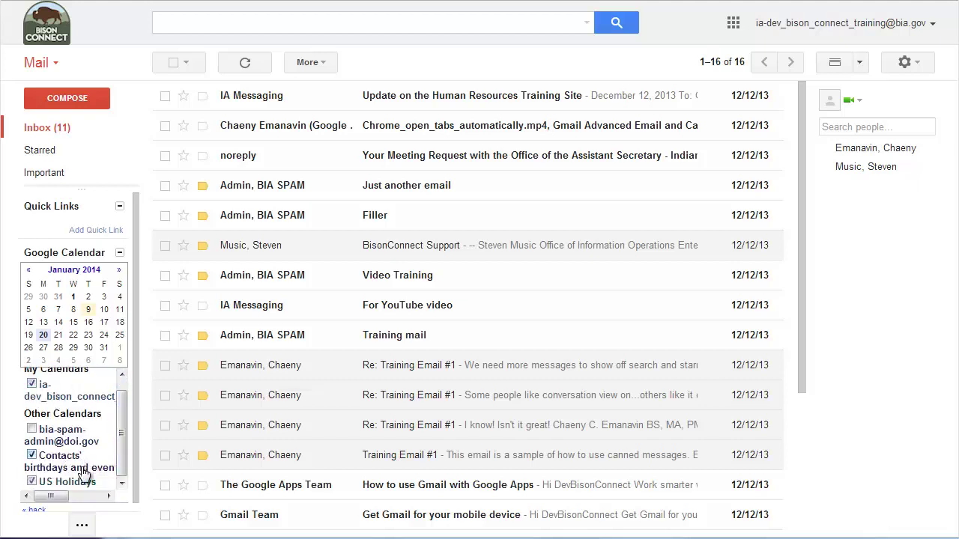
pyautogui.click(36, 510)
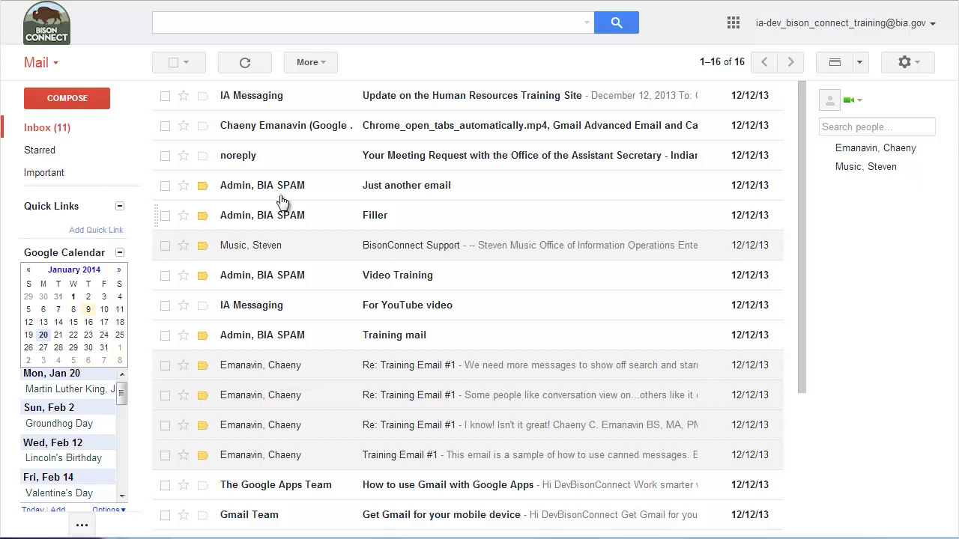
# - Open the shared-items message about Chrome_open_tabs_automatically.mp4 and save it as a quick link titled "Links to my videos"
pyautogui.click(383, 128)
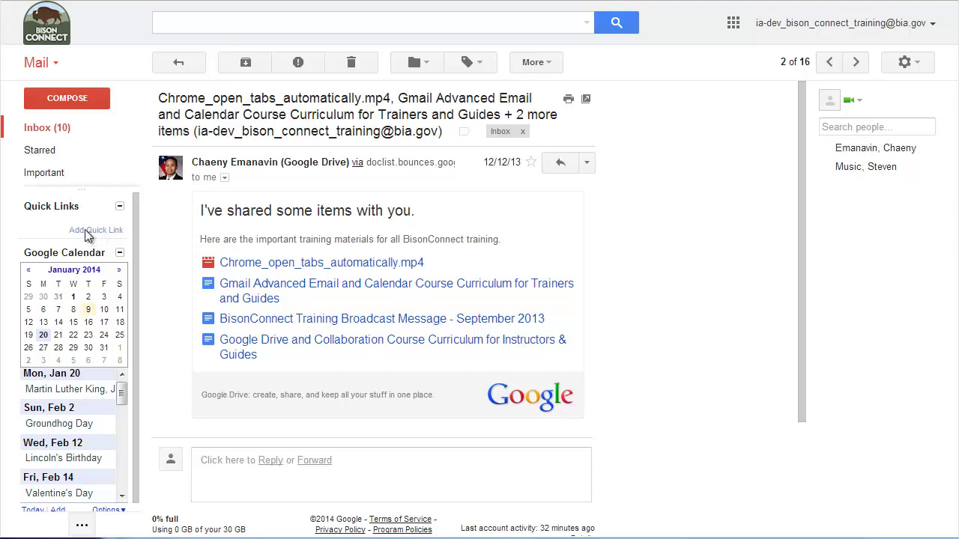
pyautogui.click(87, 236)
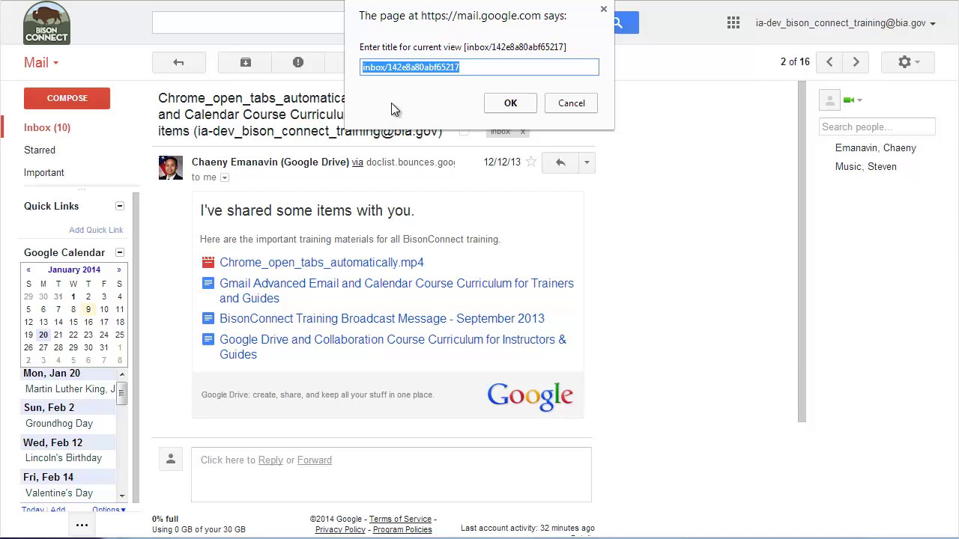
pyautogui.write('Links to my')
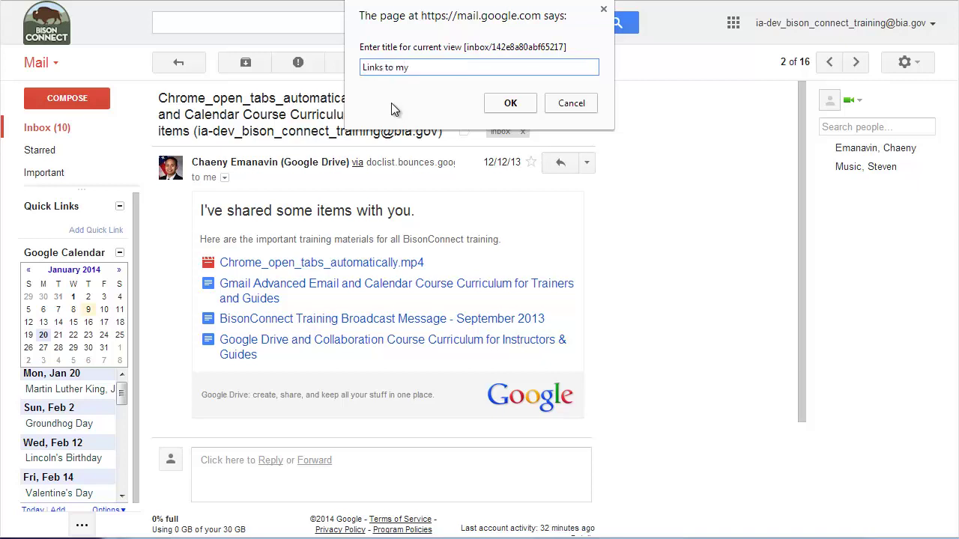
pyautogui.write(' videpos')
pyautogui.press('BackSpace')
pyautogui.press('BackSpace')
pyautogui.press('BackSpace')
pyautogui.write('os')
pyautogui.click(498, 106)
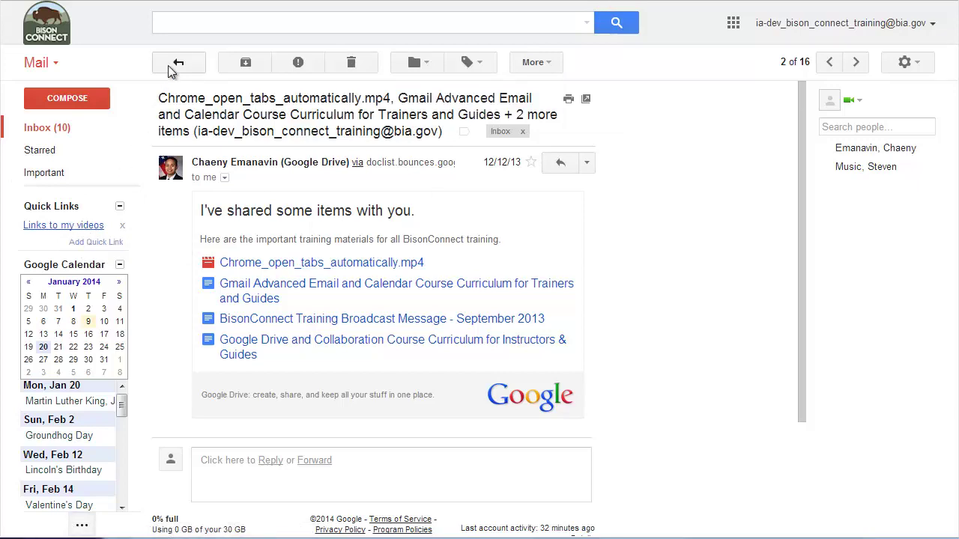
# - Return to the inbox, test the "Links to my videos" quick link, and go back to the message list
pyautogui.click(168, 65)
pyautogui.scroll(-3, 357, 342)
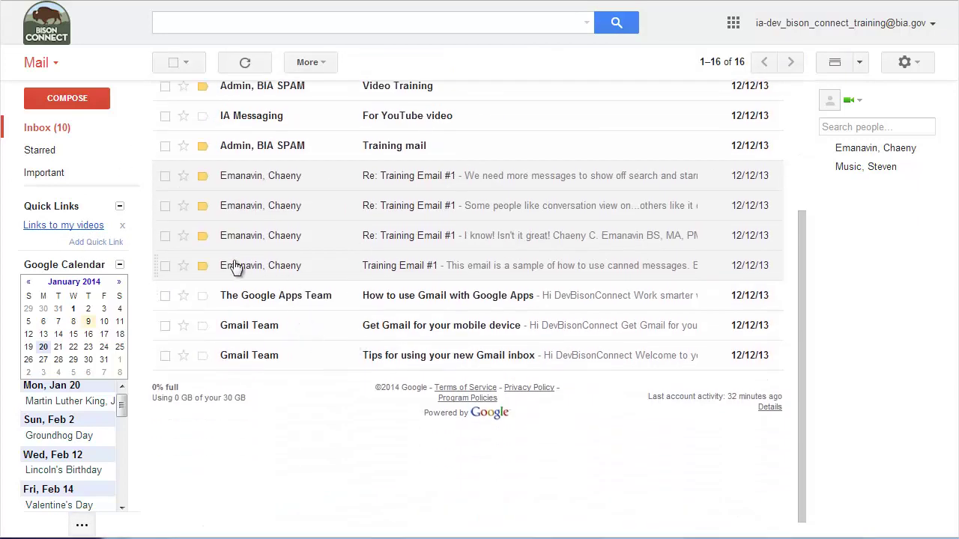
pyautogui.click(65, 229)
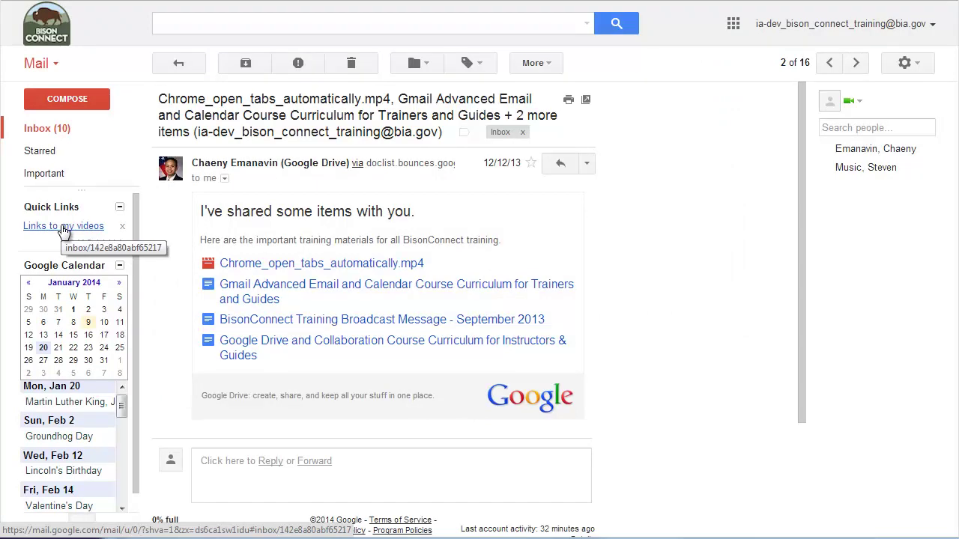
pyautogui.click(178, 64)
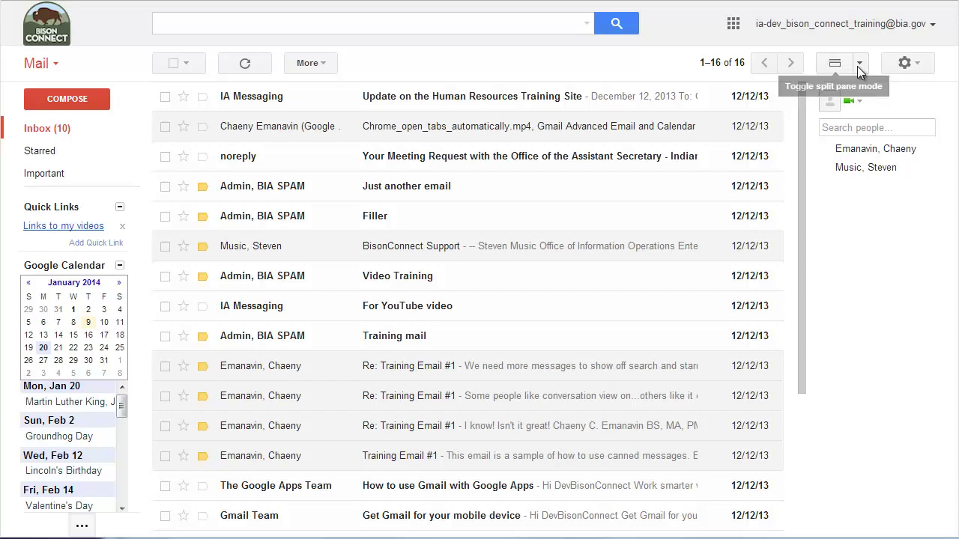
# - Try the Vertical Split inbox layout and preview the shared Chrome_open_tabs_automatically.mp4 message beside the list
pyautogui.click(859, 63)
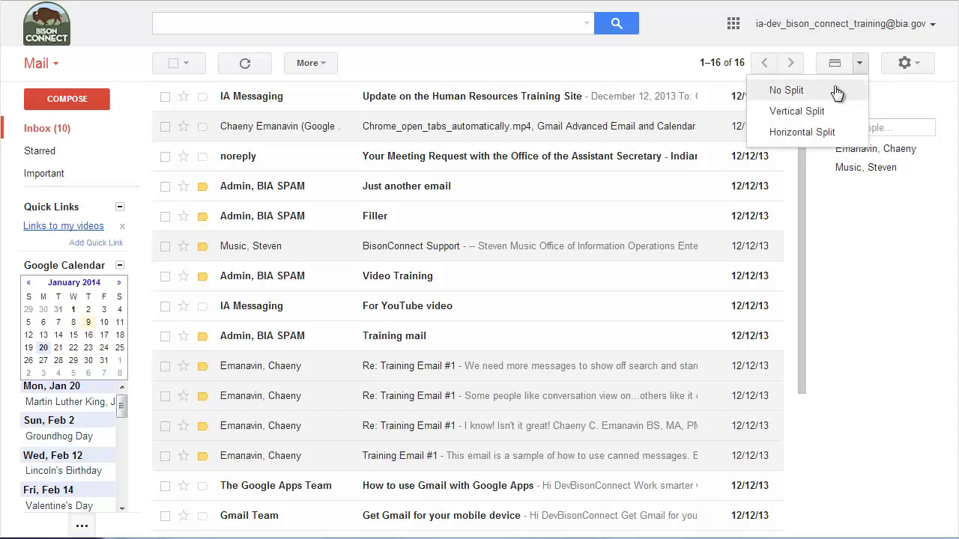
pyautogui.click(813, 112)
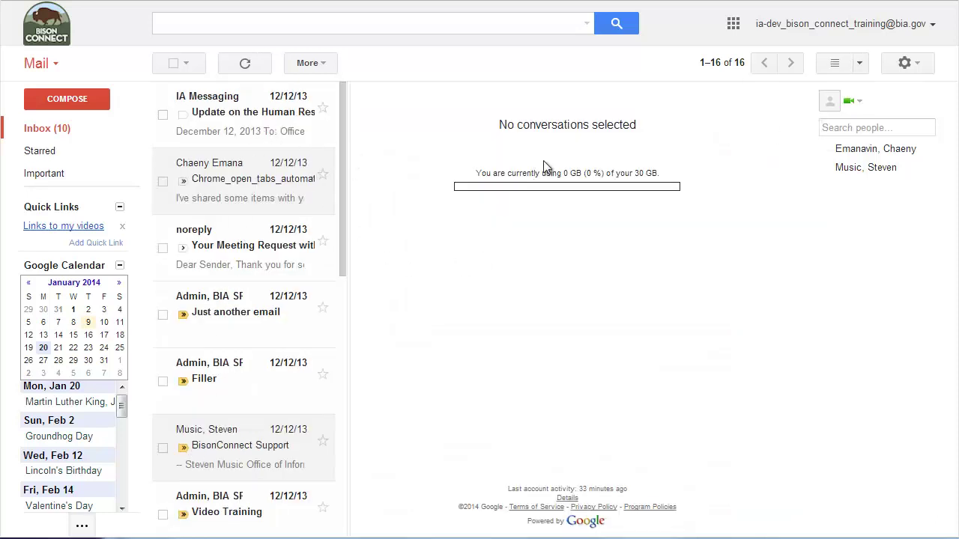
pyautogui.click(245, 186)
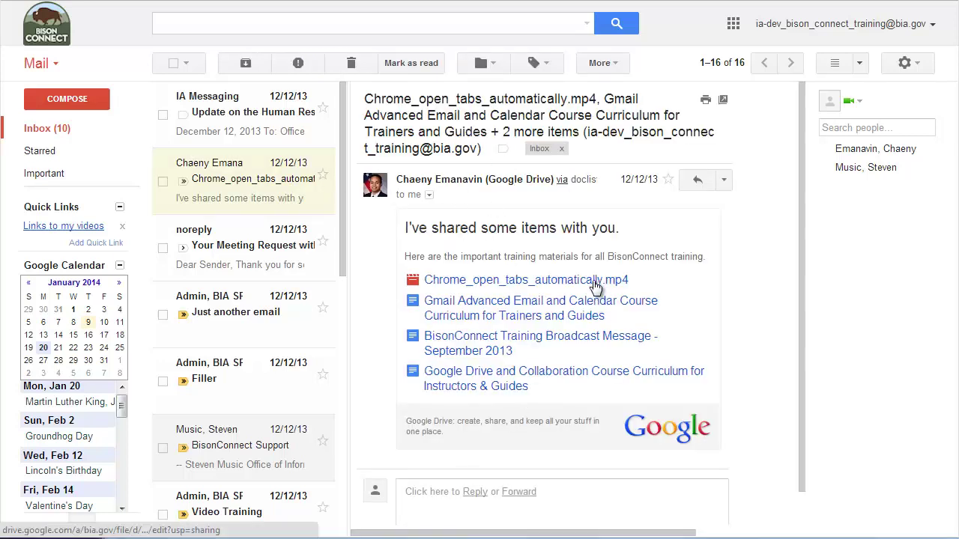
# - Switch the inbox layout to Horizontal Split and preview the shared Chrome_open_tabs_automatically.mp4 message below the list
pyautogui.click(860, 63)
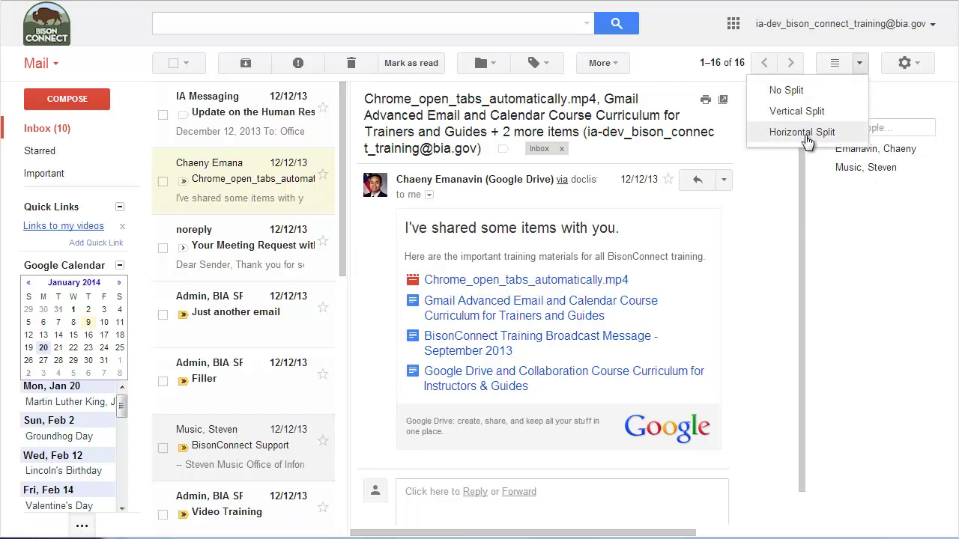
pyautogui.click(800, 133)
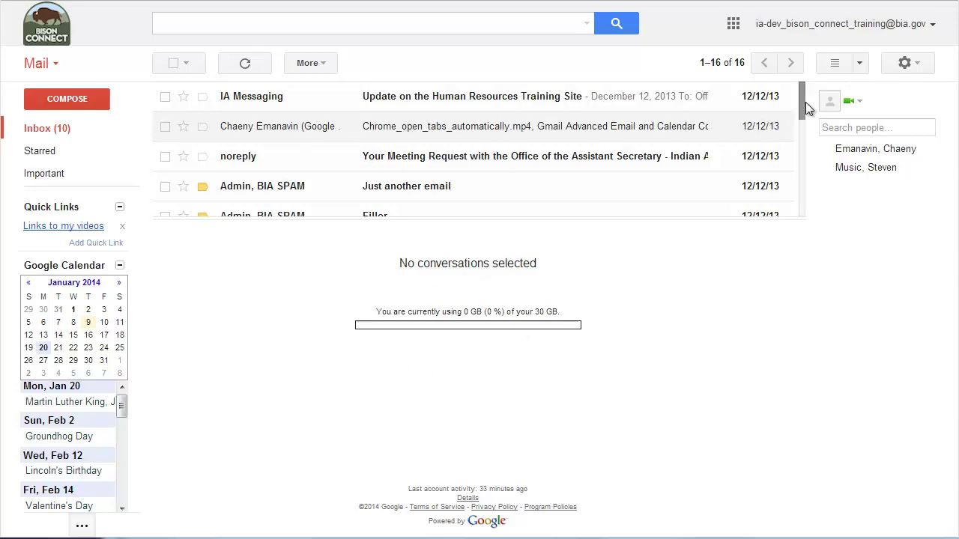
pyautogui.moveTo(803, 101); pyautogui.dragTo(796, 186)
pyautogui.scroll(3, 657, 167)
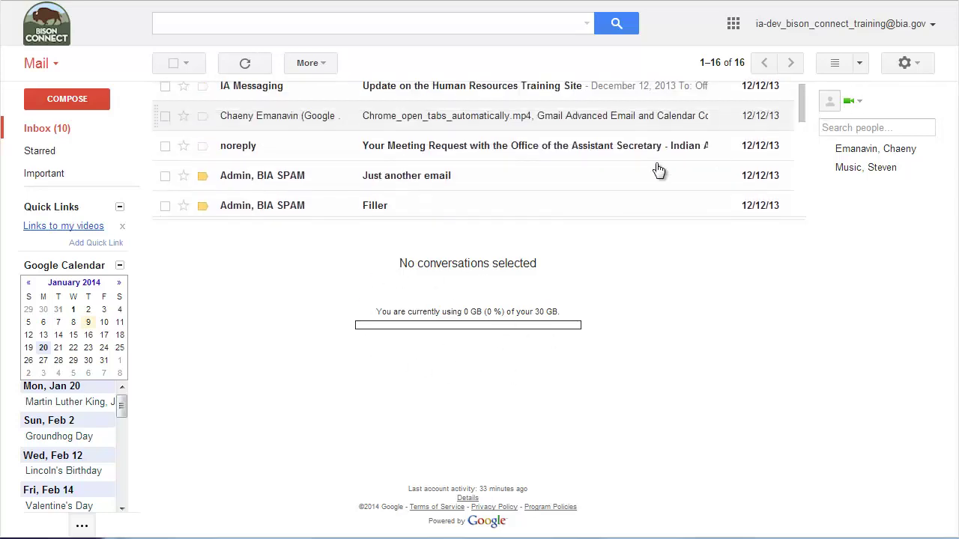
pyautogui.click(481, 118)
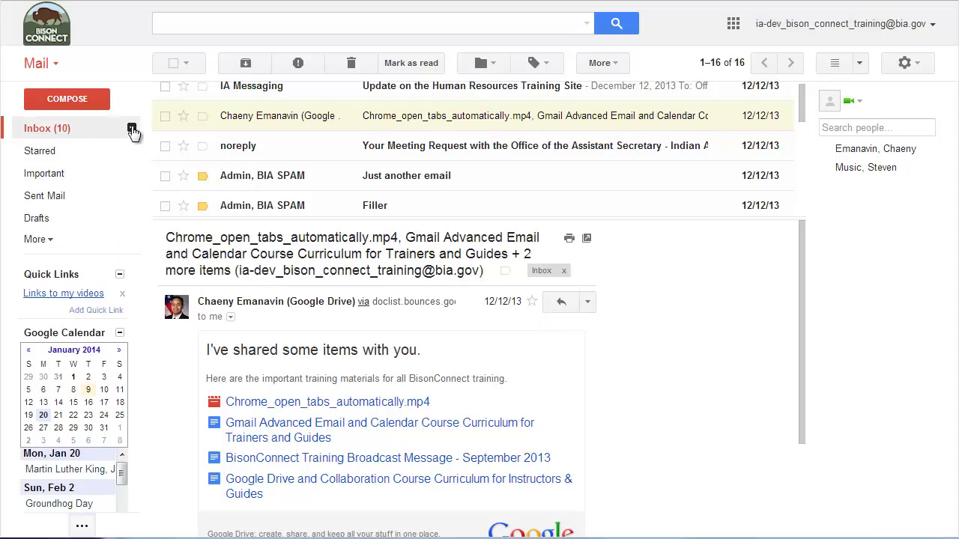
# - Review the available inbox types and close the list without choosing another one
pyautogui.click(131, 129)
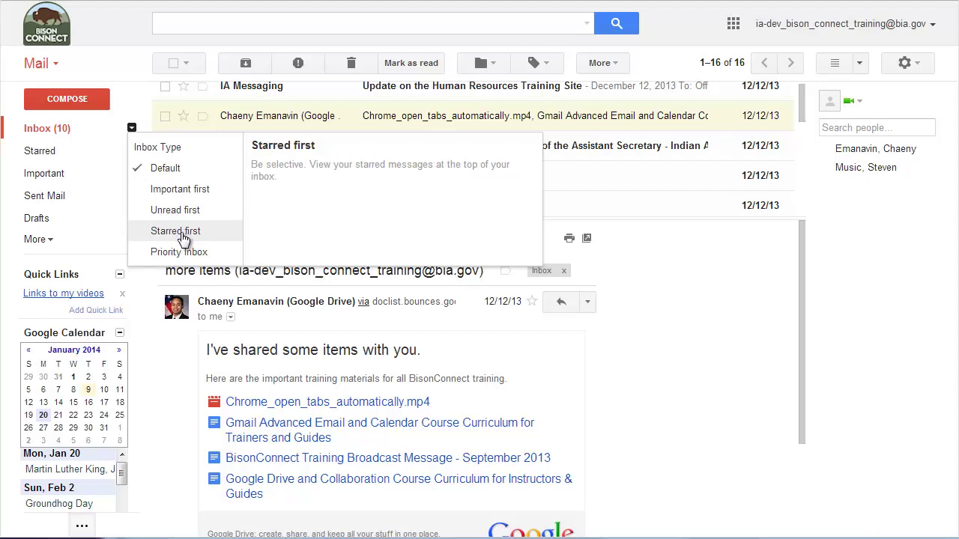
pyautogui.click(694, 255)
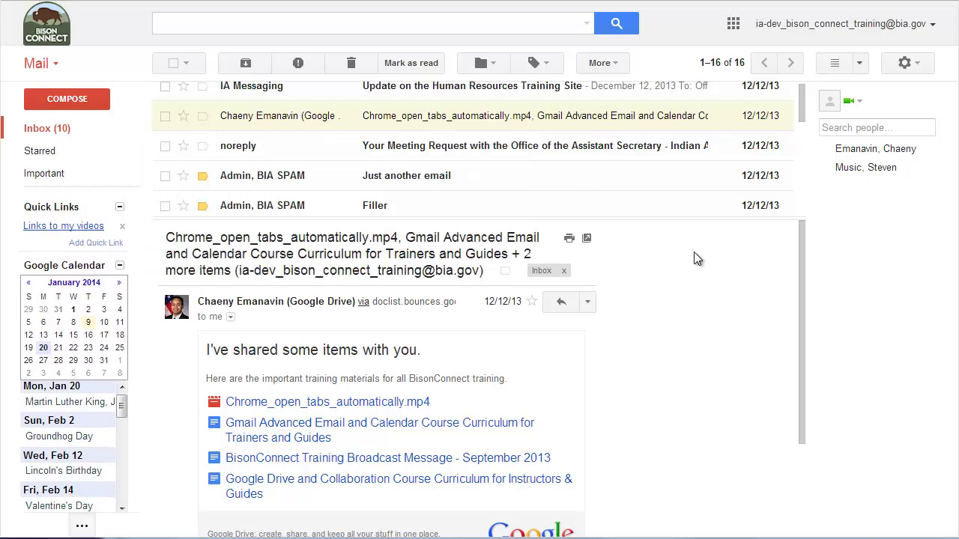